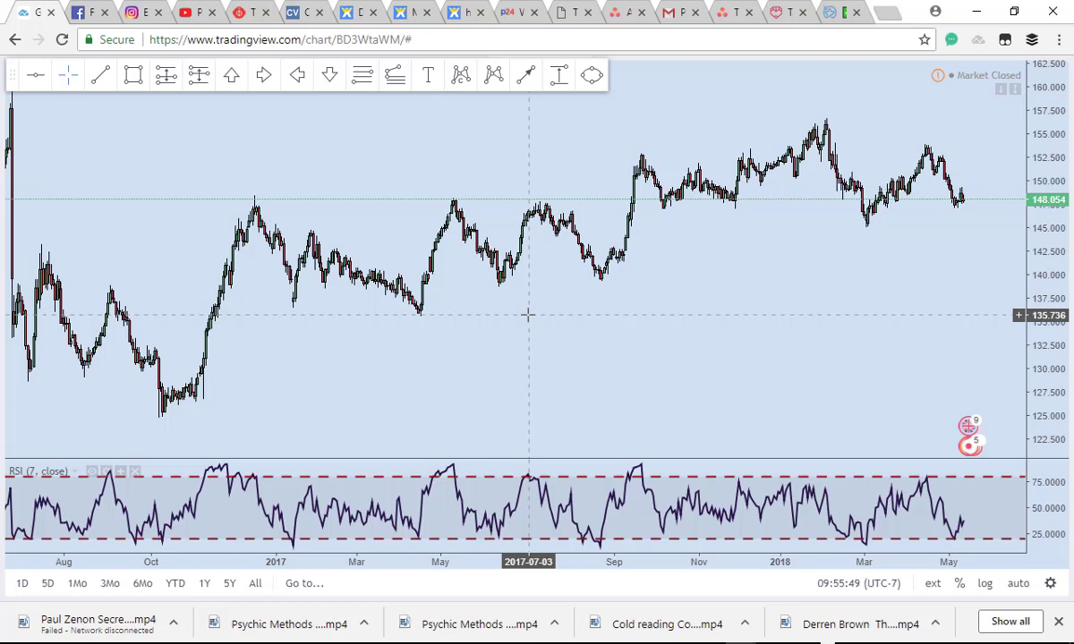
Step: Draw a rising trend line from the October 2016 low at about 124.129 to about 147.879 on 2018-05-23
click(96, 78)
click(152, 426)
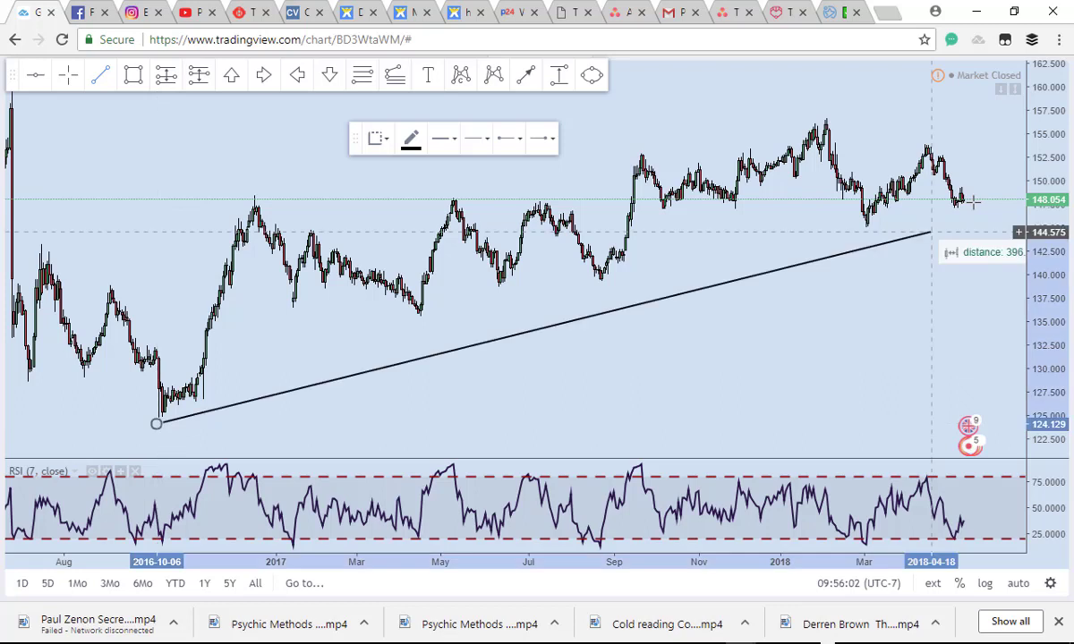
click(980, 203)
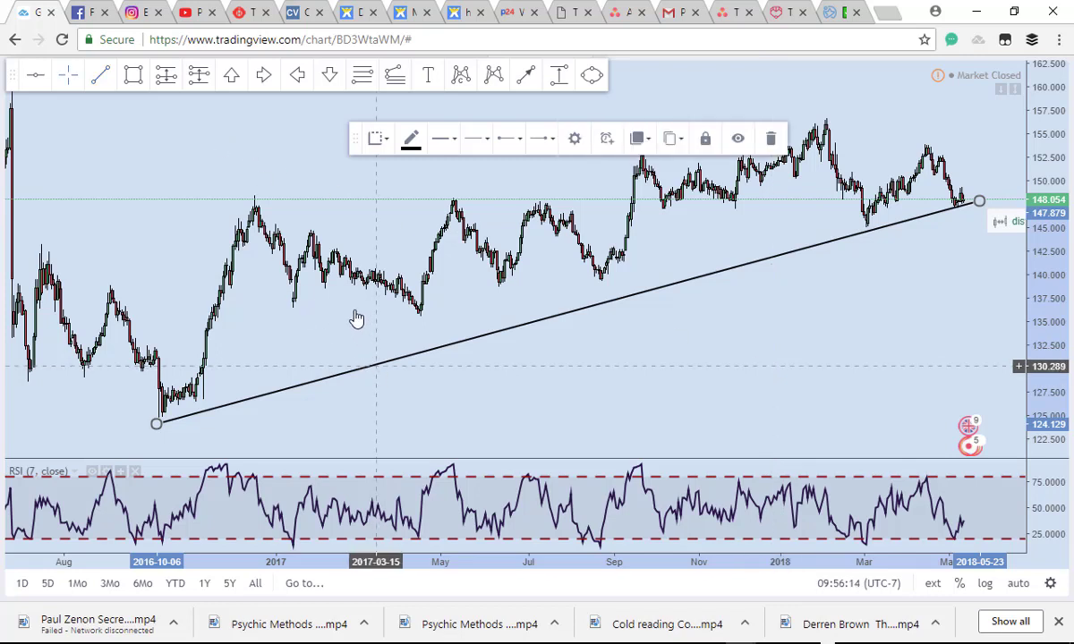
Step: Duplicate the trend line and place the copy along the swing highs as the channel's upper boundary
key(ctrl+c)
key(ctrl+v)
drag(307, 221, 269, 170)
click(843, 380)
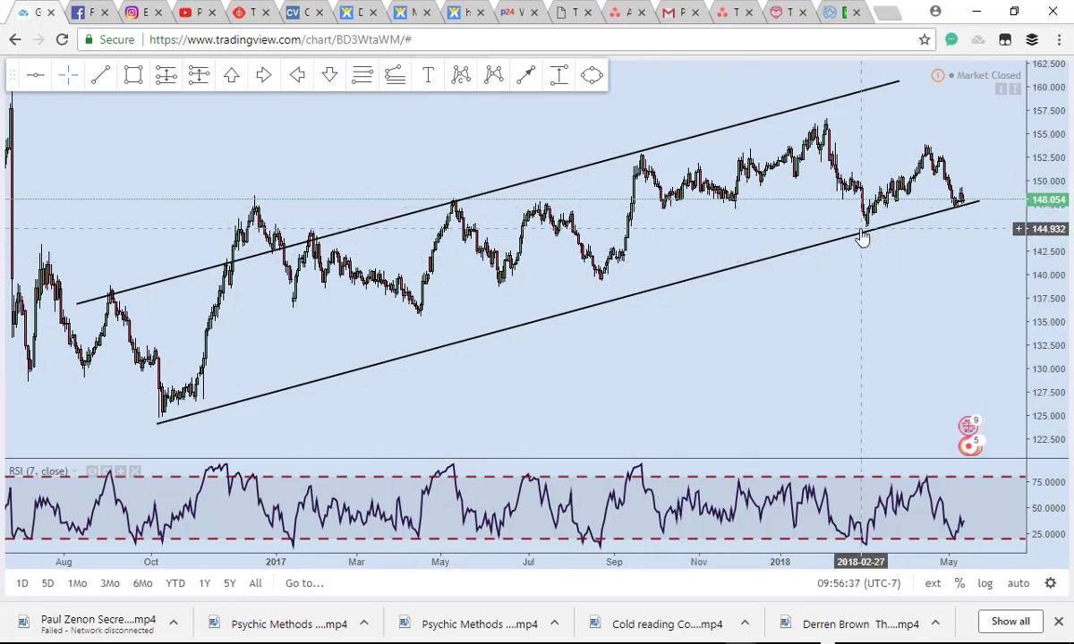
Step: Mark the early March 2018 low near the lower channel line with an ellipse from about 147.334 to 143.741
scroll(864, 268, up, 3)
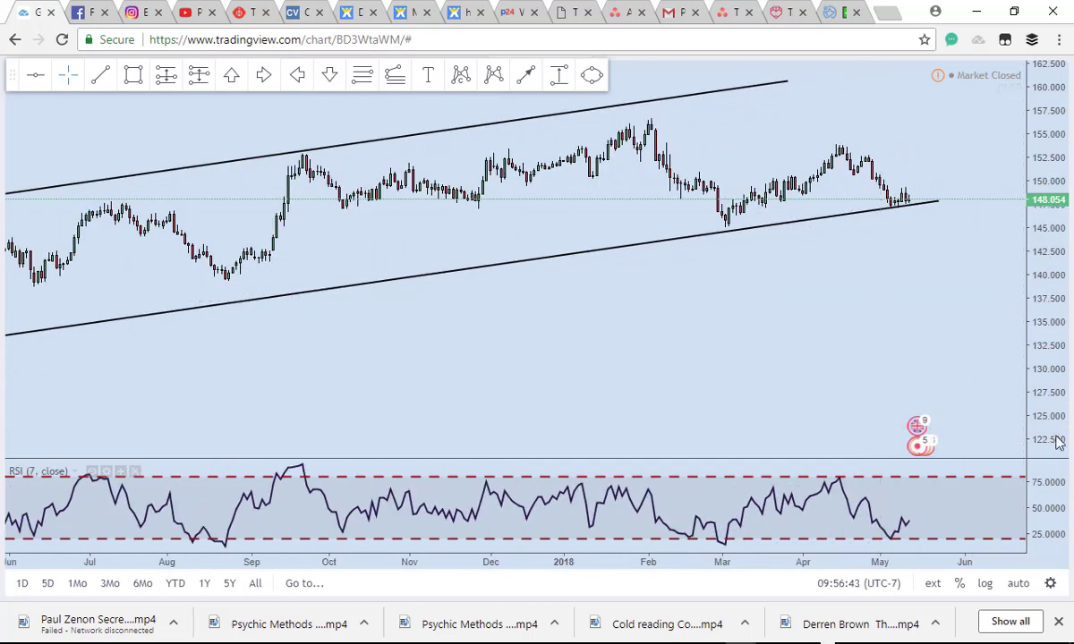
drag(1058, 442, 744, 343)
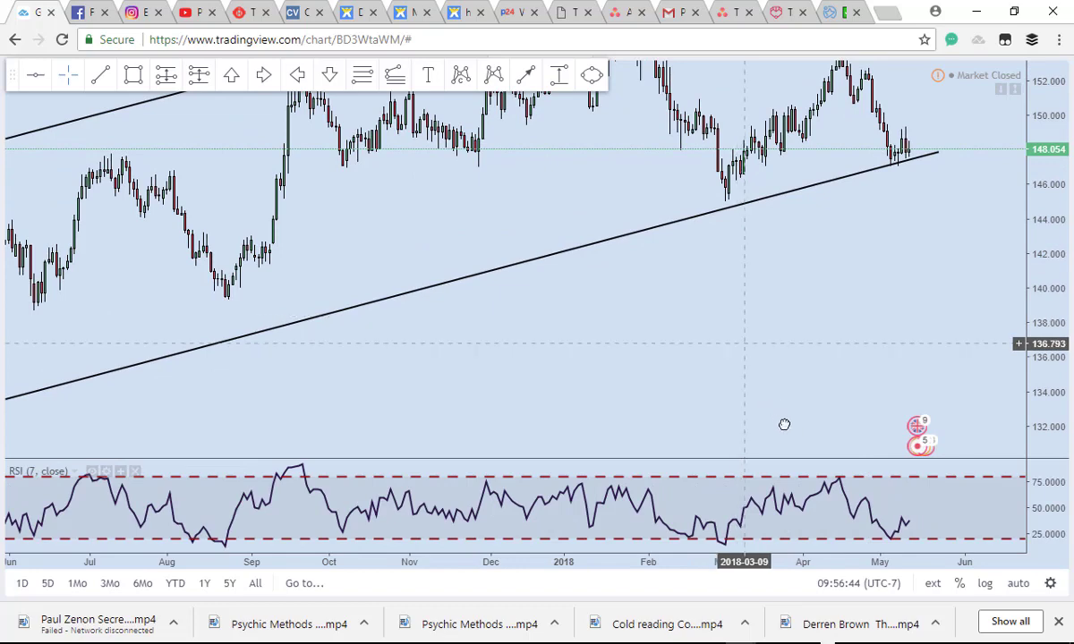
drag(784, 424, 793, 431)
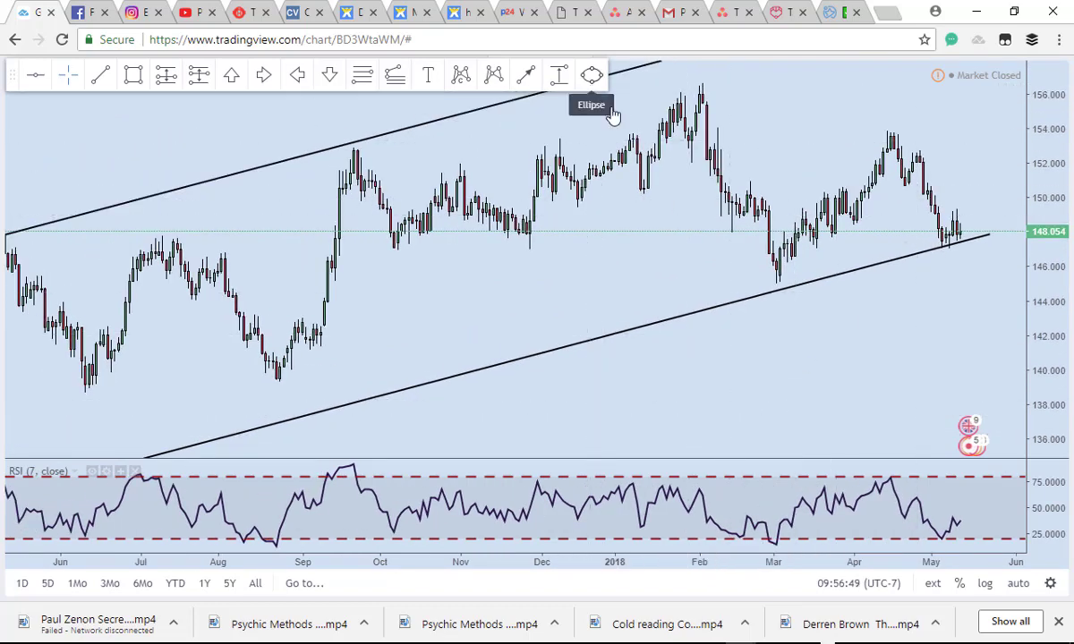
click(591, 75)
click(761, 243)
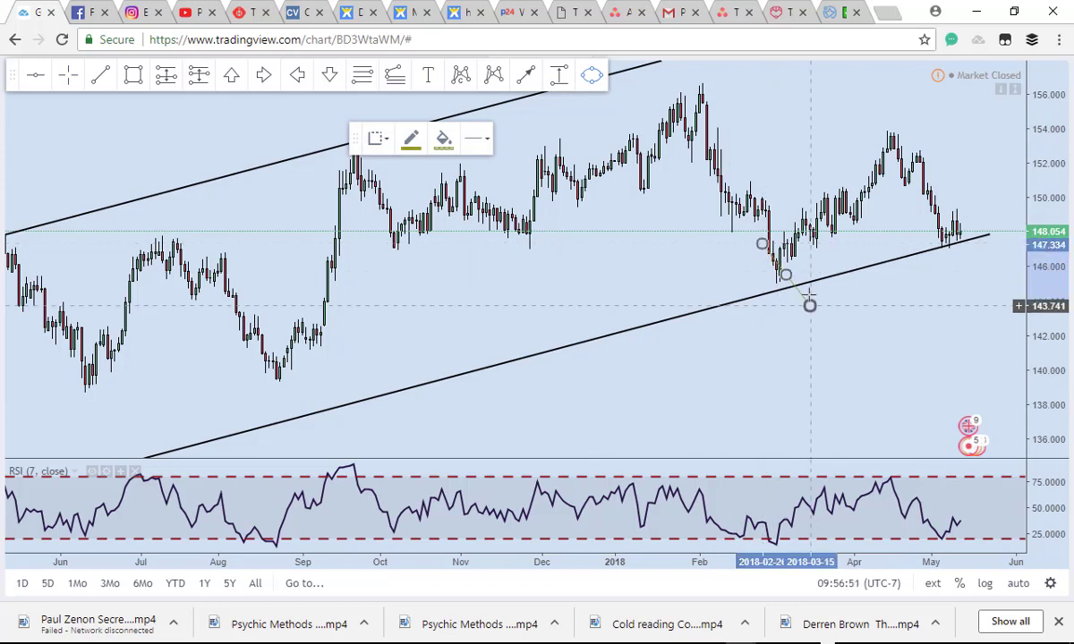
click(809, 305)
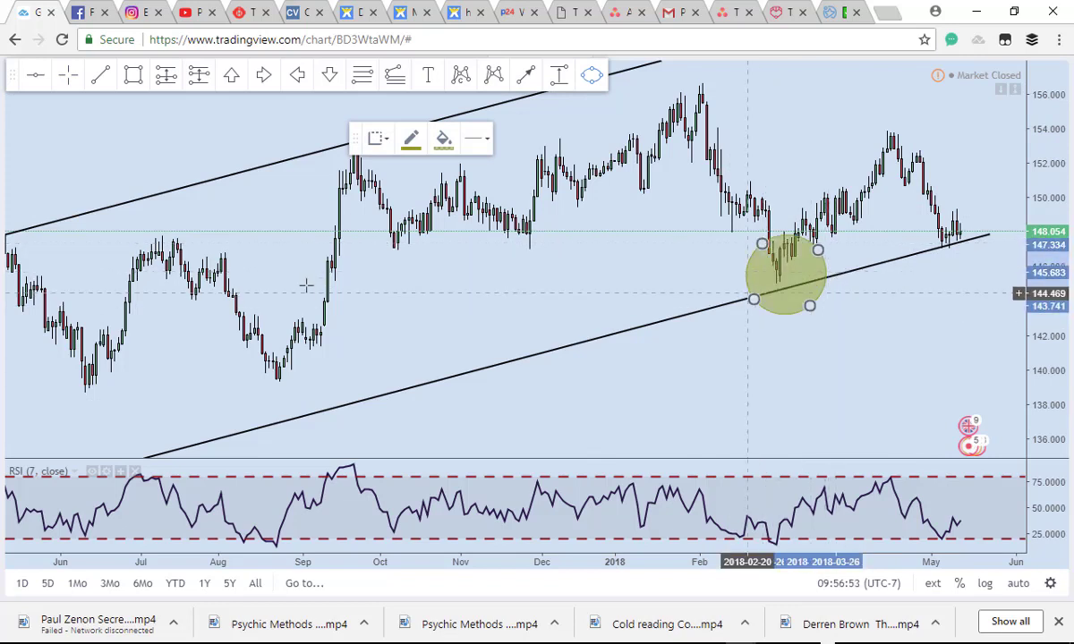
Step: Add ellipses around the July 2017 highs, the early October 2017 low and the late November 2017 lows
click(151, 230)
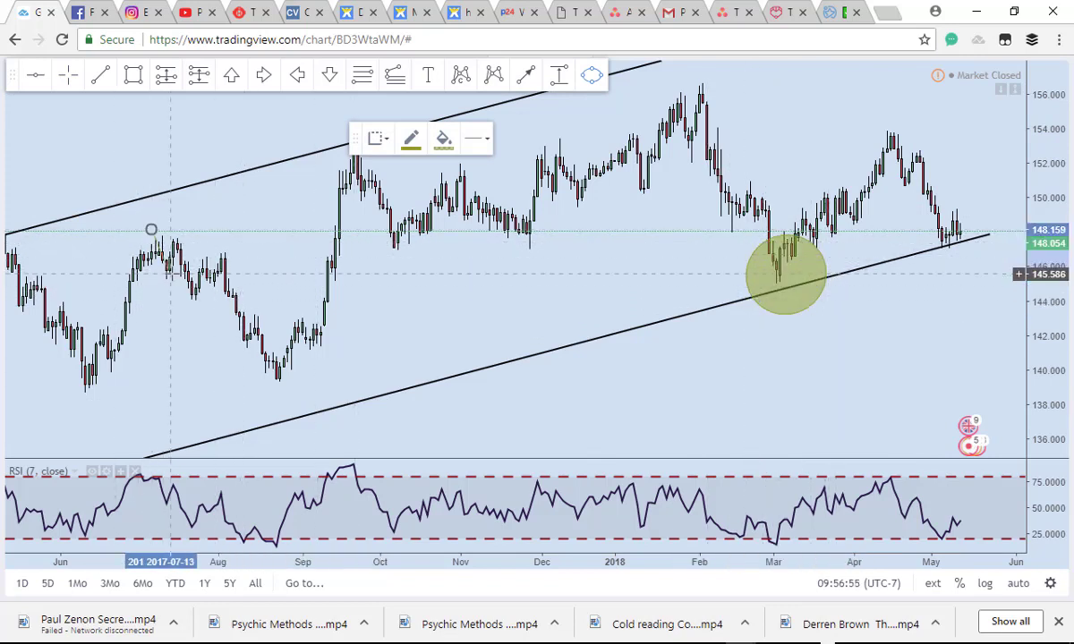
click(211, 255)
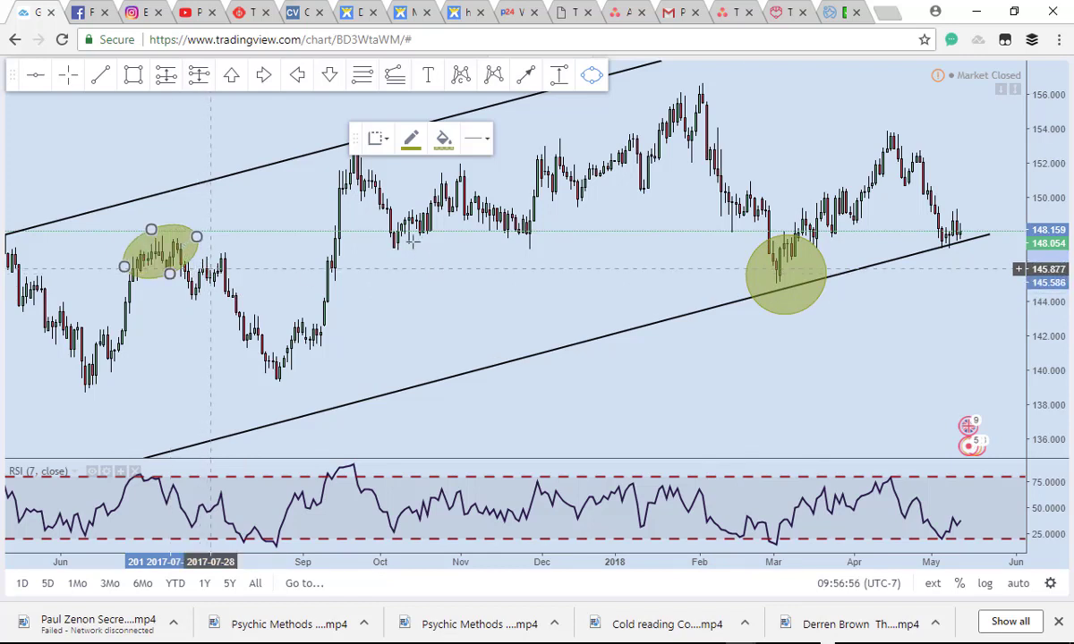
click(382, 231)
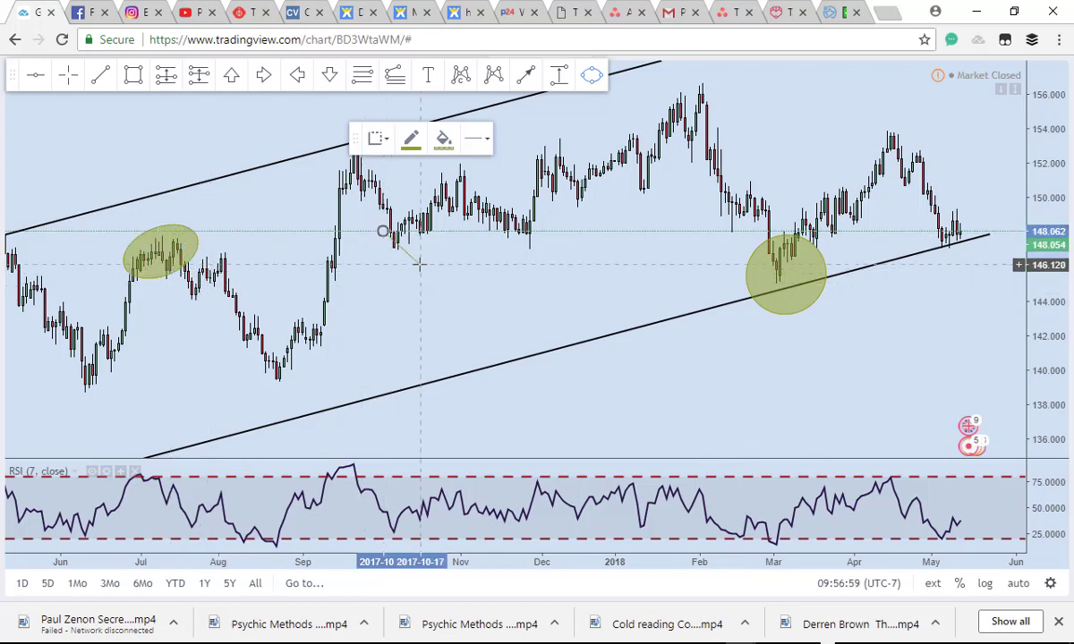
click(420, 263)
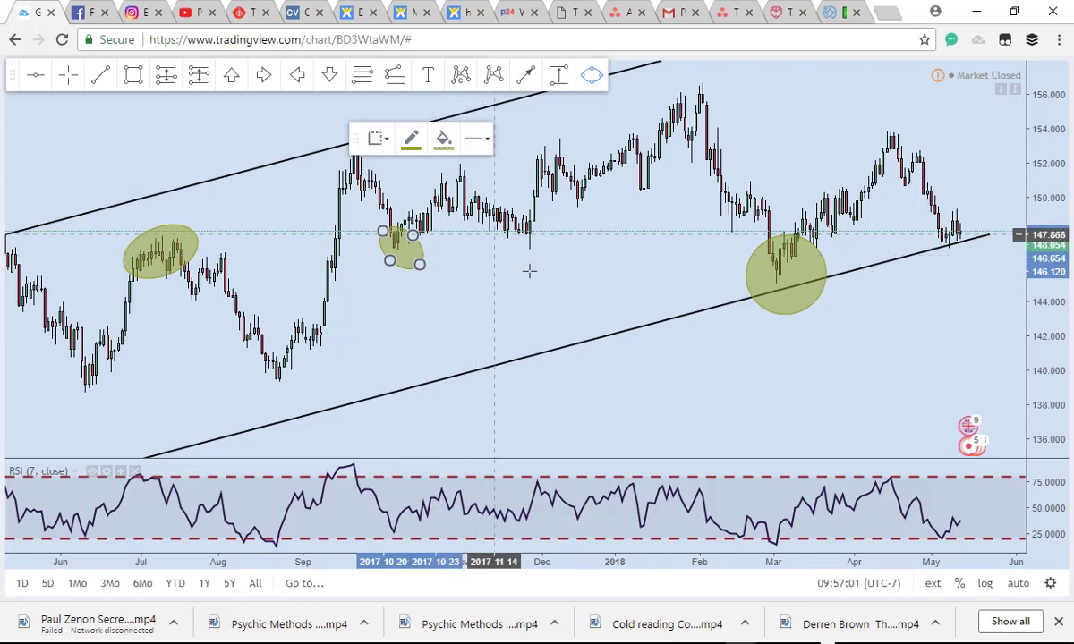
click(496, 234)
click(529, 272)
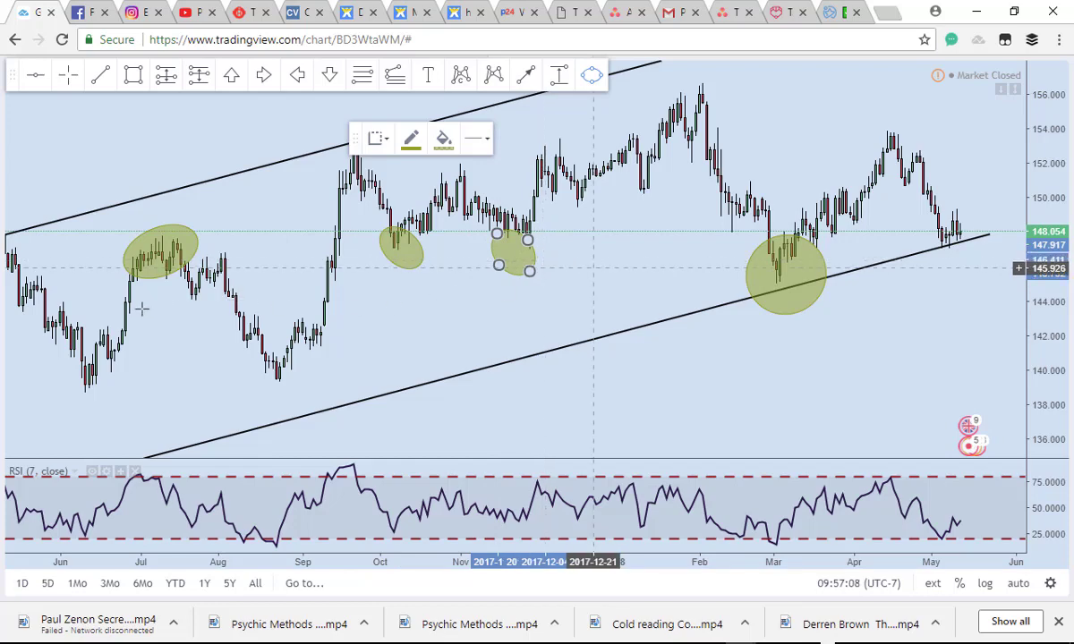
Step: Mark the May 2017 high at the upper channel line with another ellipse
drag(259, 304, 314, 319)
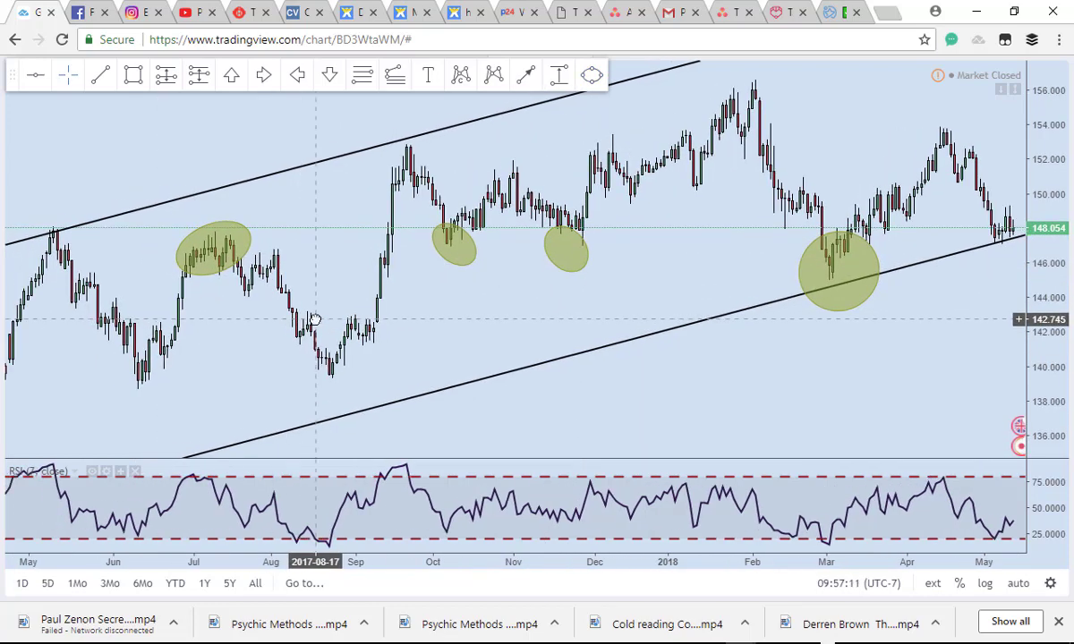
scroll(314, 320, down, 3)
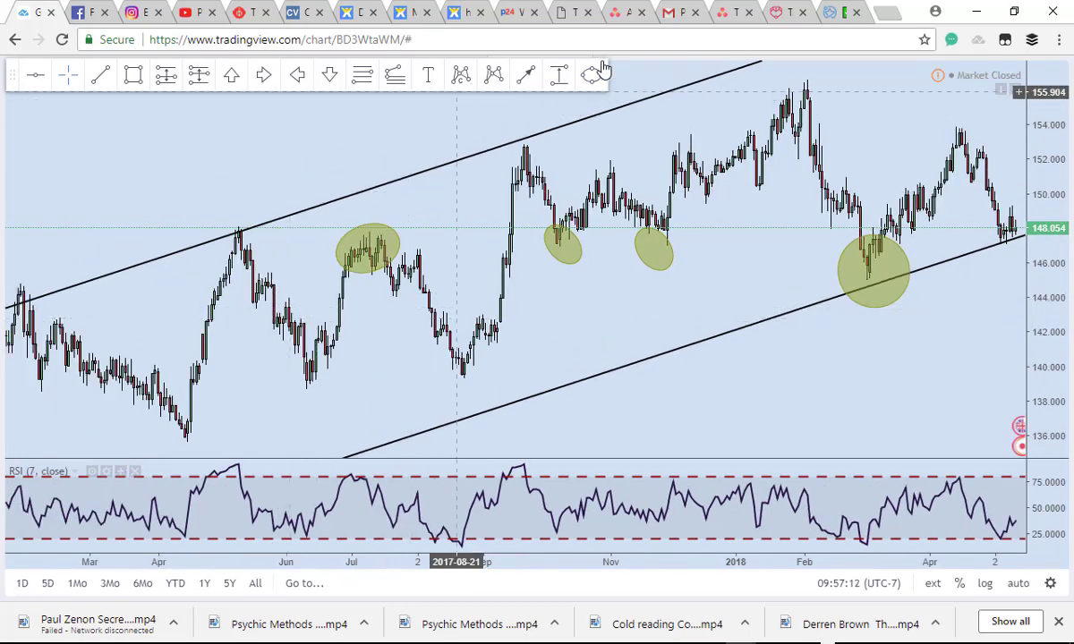
click(594, 76)
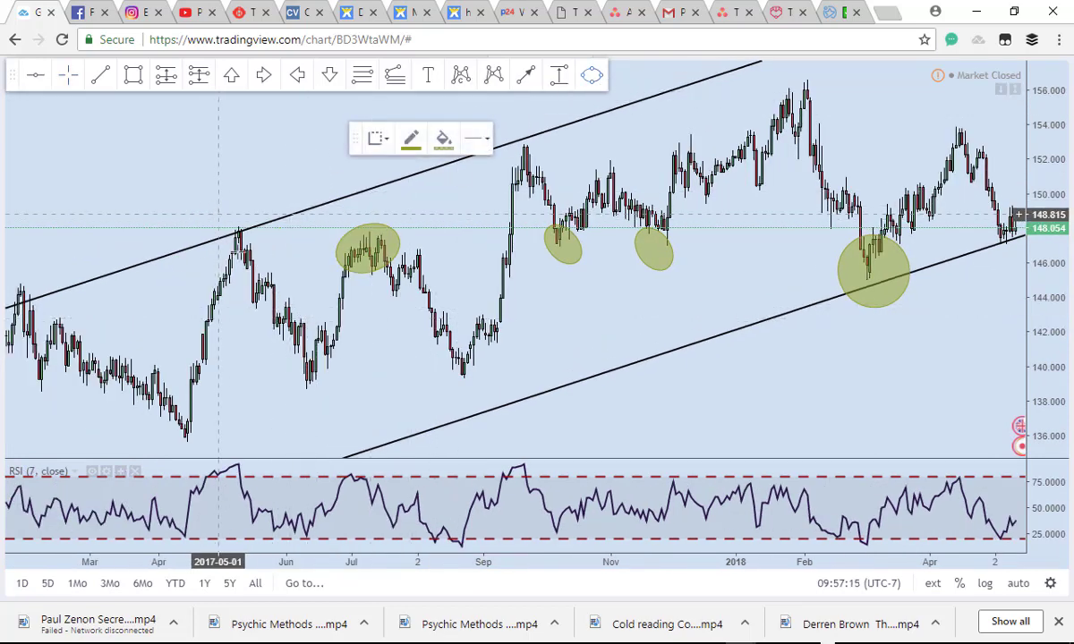
click(218, 215)
click(274, 235)
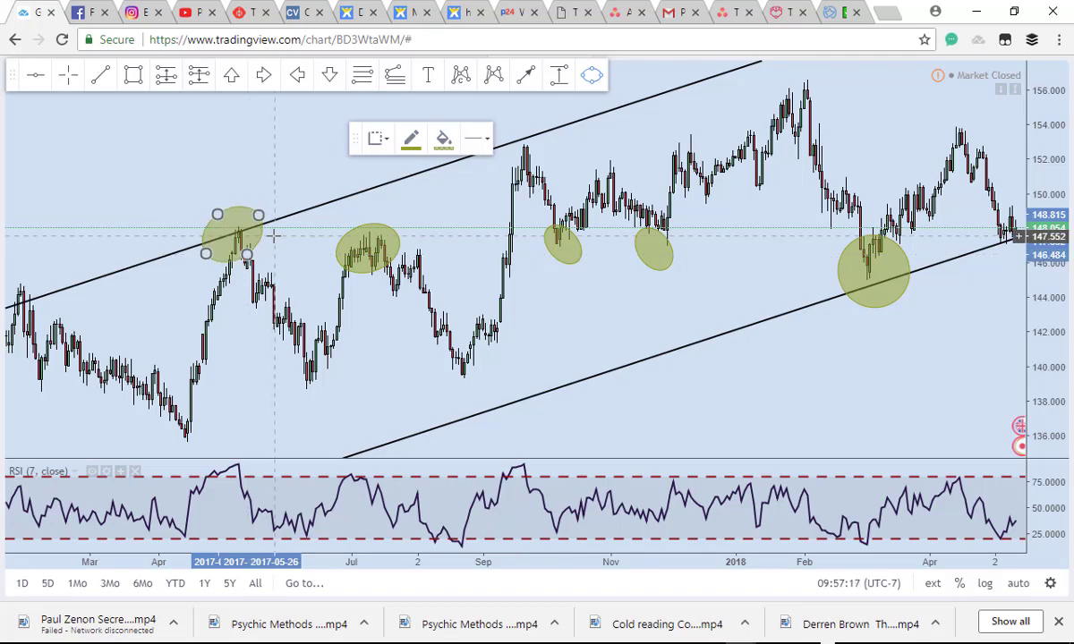
click(340, 323)
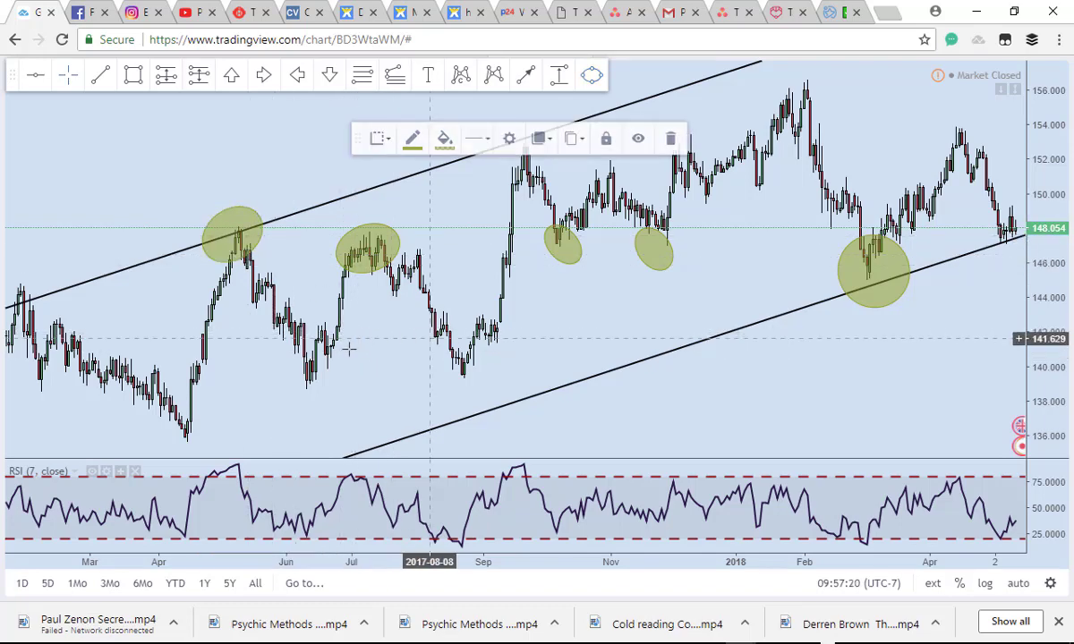
Step: Draw a rectangular zone through the marked ellipses from 2017-05-08 to 2018-06-01, between about 146.586 and 147.995
drag(332, 324, 238, 317)
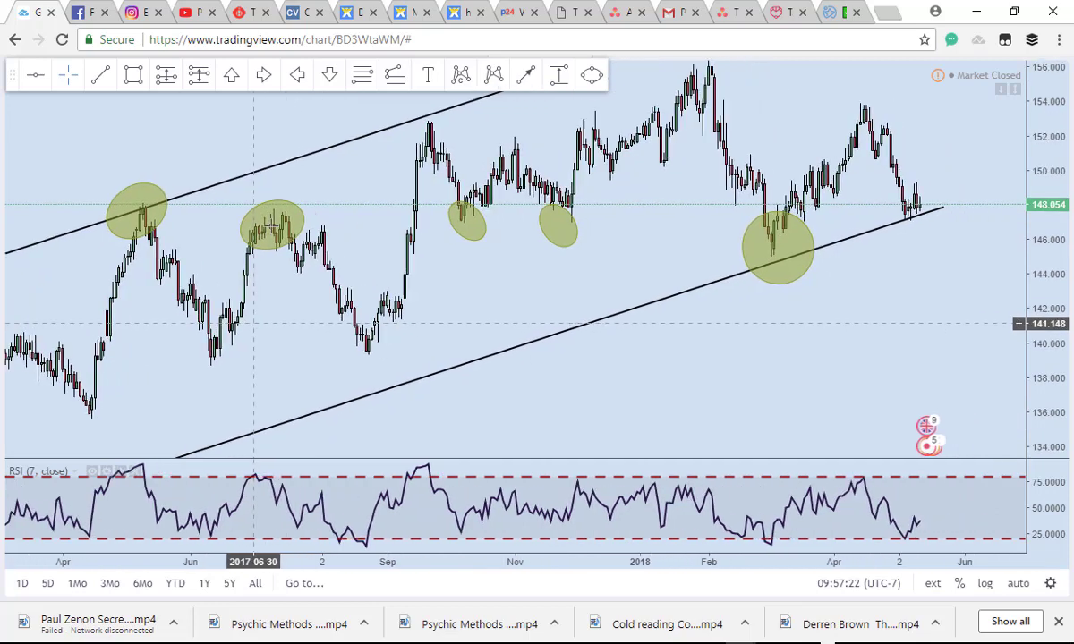
click(135, 78)
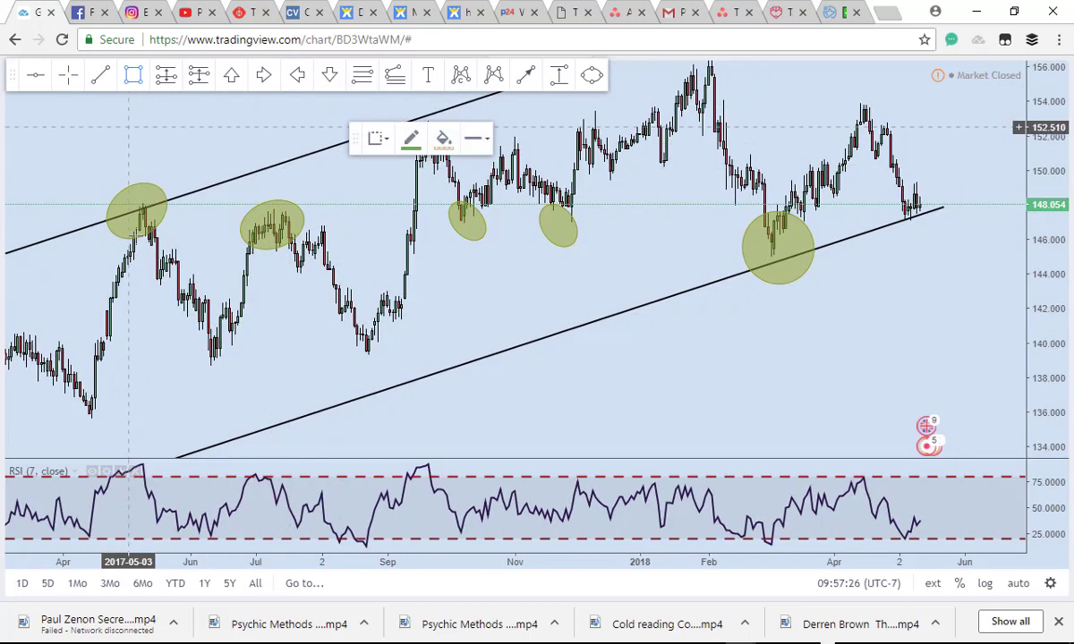
click(136, 229)
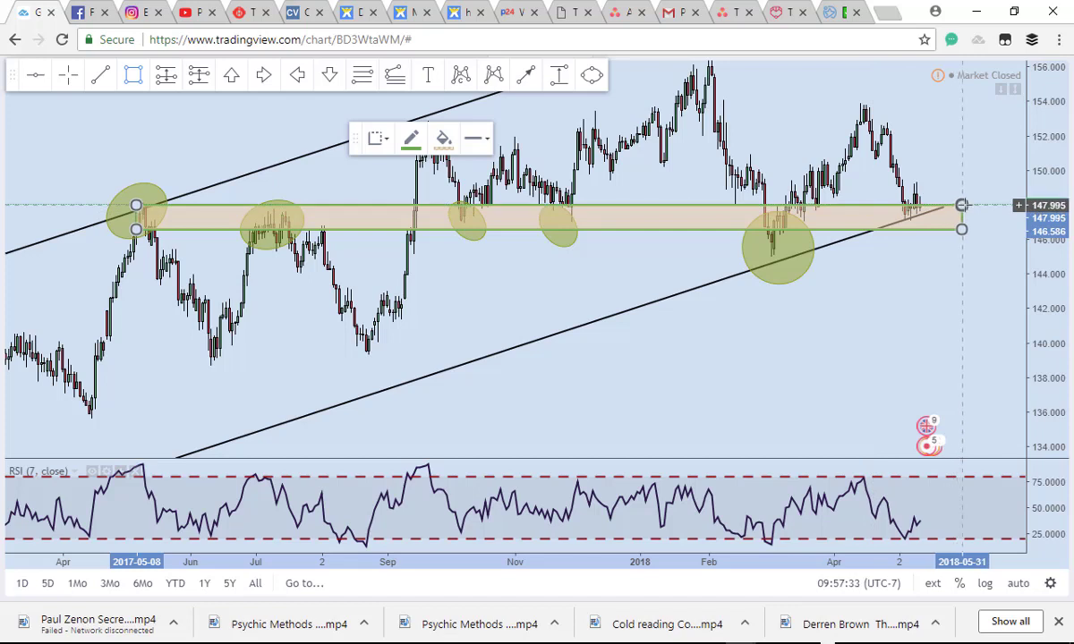
click(964, 205)
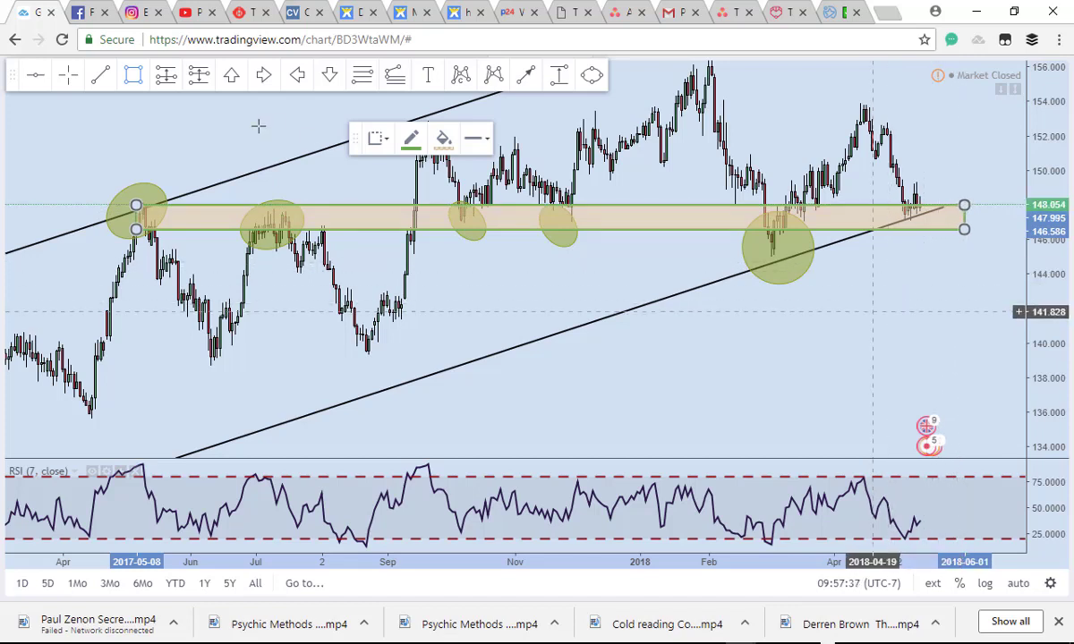
Step: Change the rectangular zone's fill color to light grey and deselect it
click(443, 138)
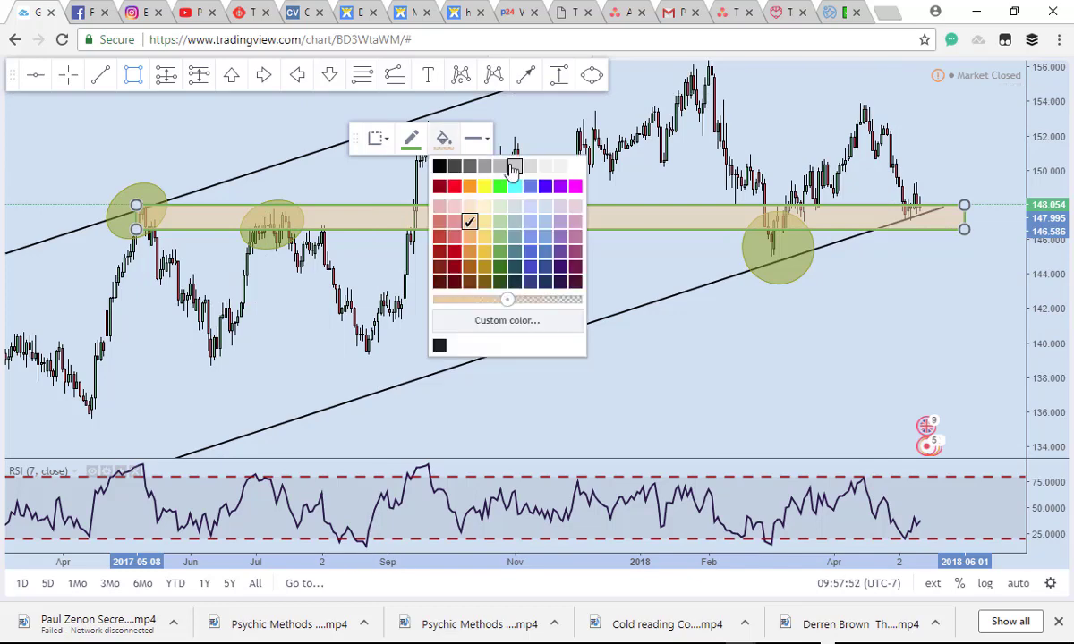
click(514, 168)
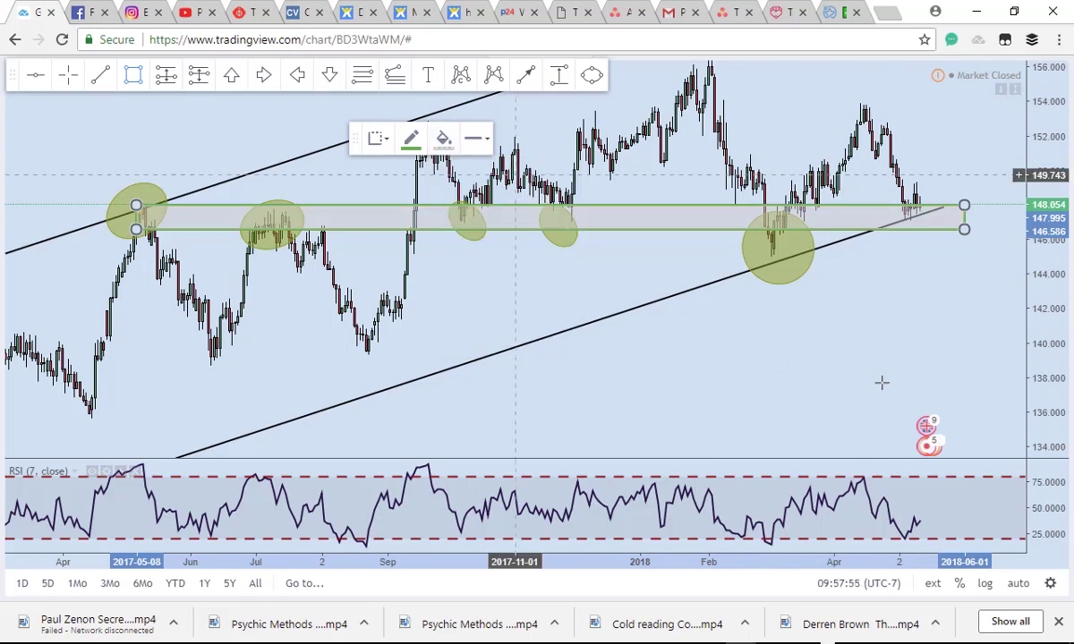
scroll(883, 383, up, 3)
key(Escape)
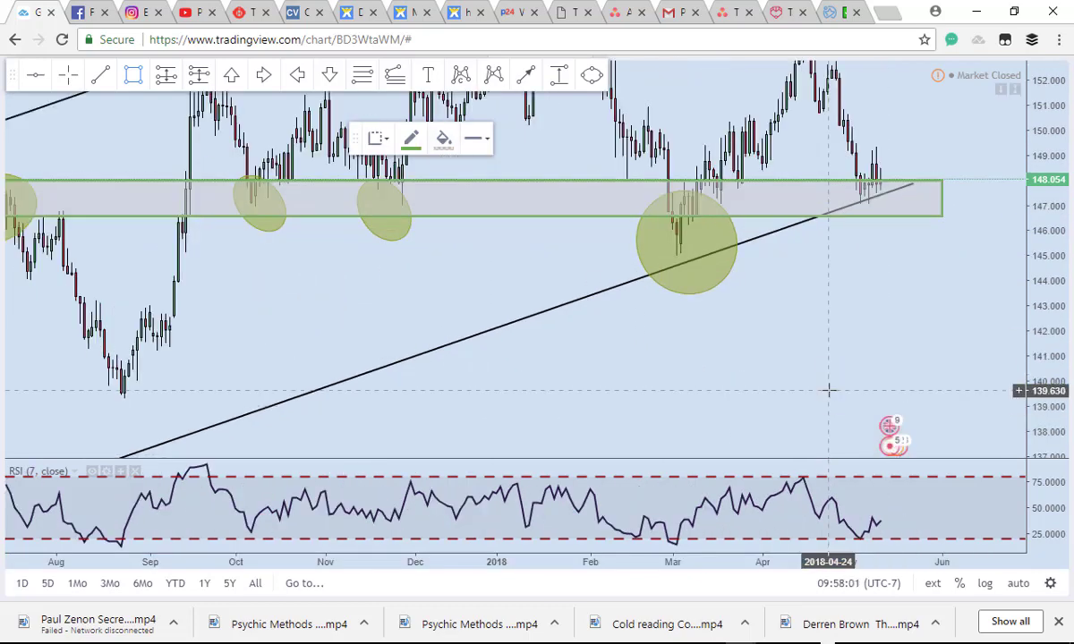
key(Escape)
Step: Draw an upward arrow from the latest candles at about 147.664 on 2018-05-09 to about 150.338 on 2018-05-16
drag(784, 408, 748, 394)
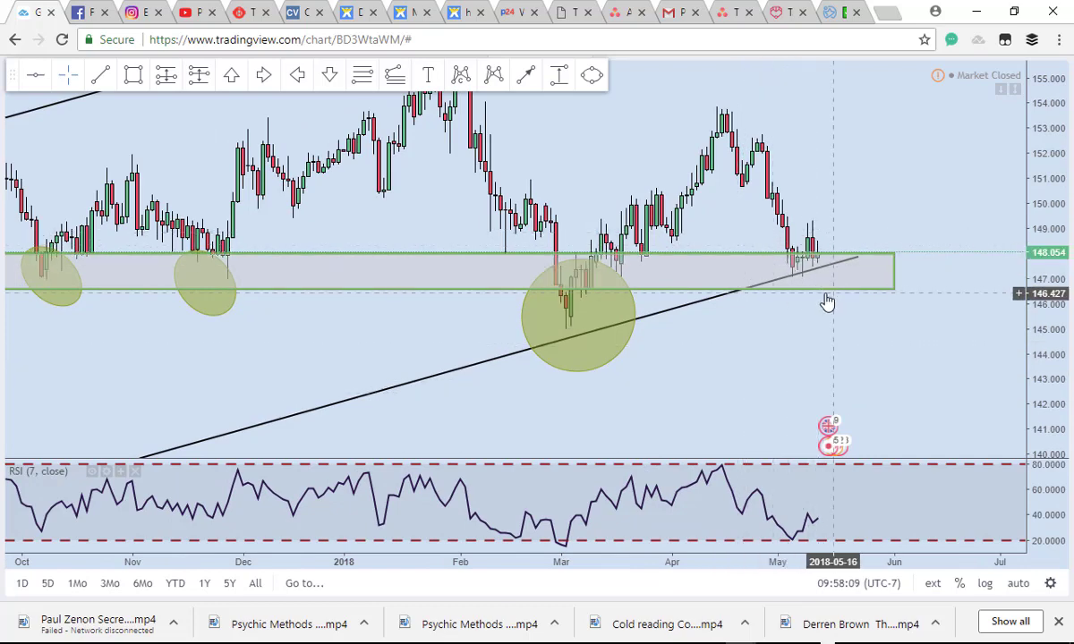
scroll(826, 303, down, 2)
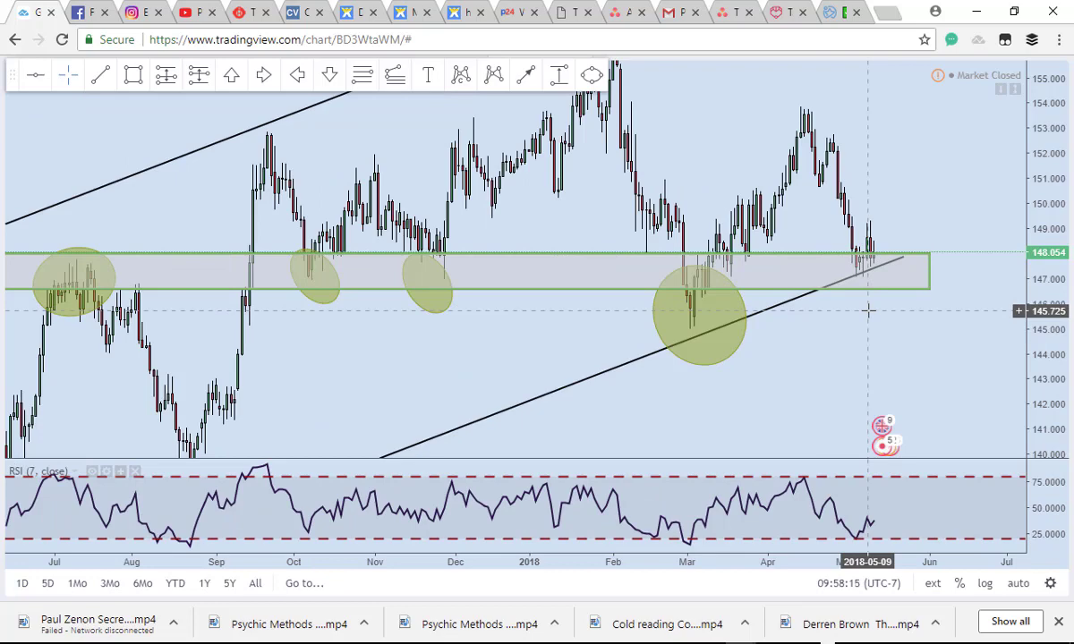
scroll(867, 310, up, 2)
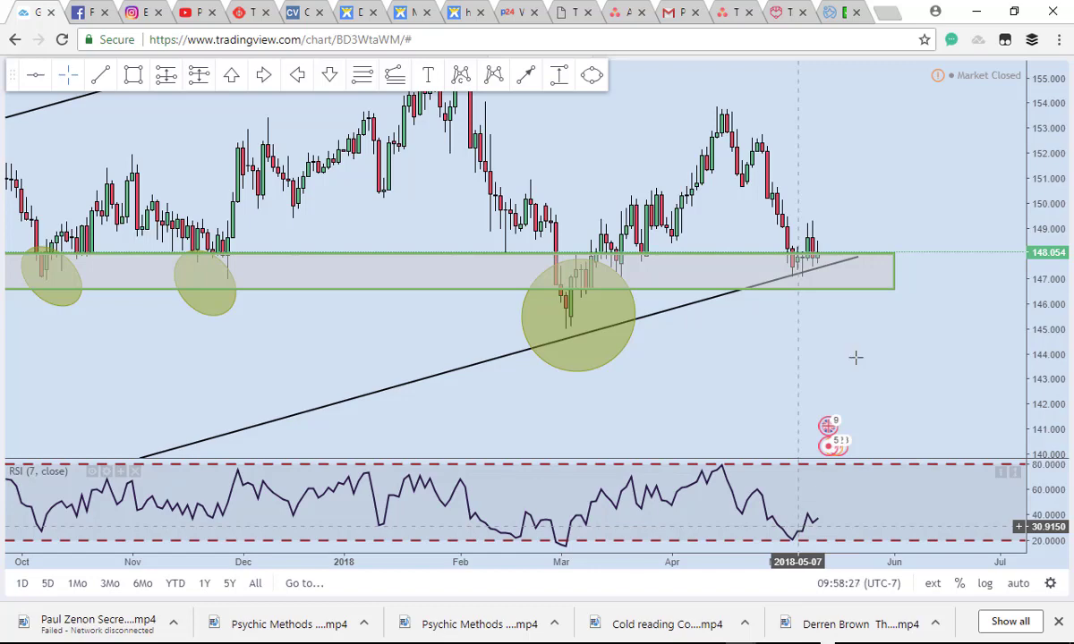
scroll(817, 231, up, 2)
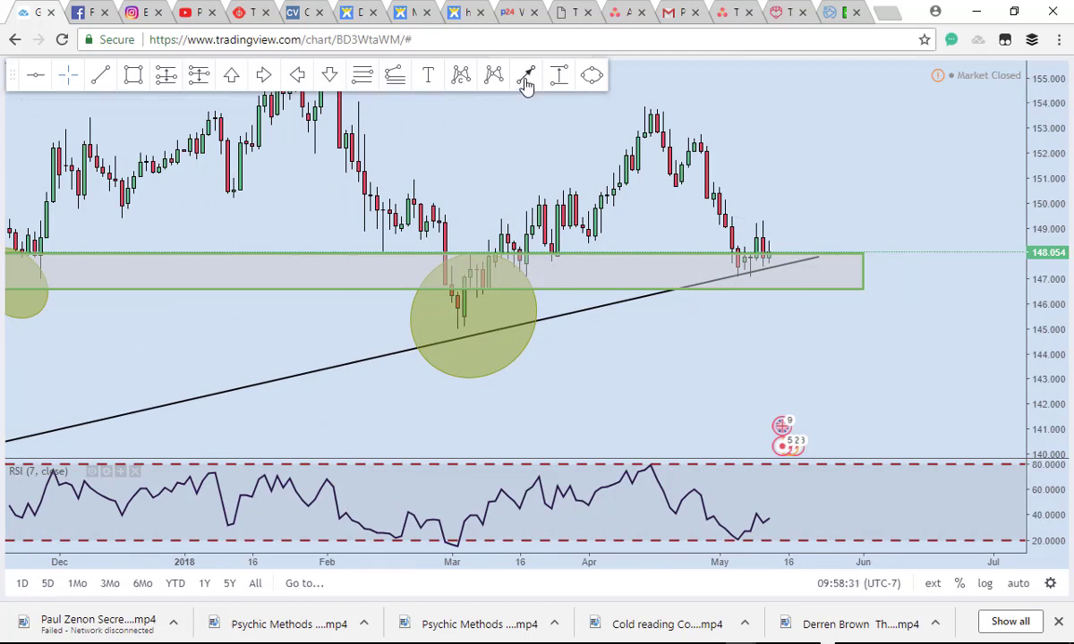
click(757, 261)
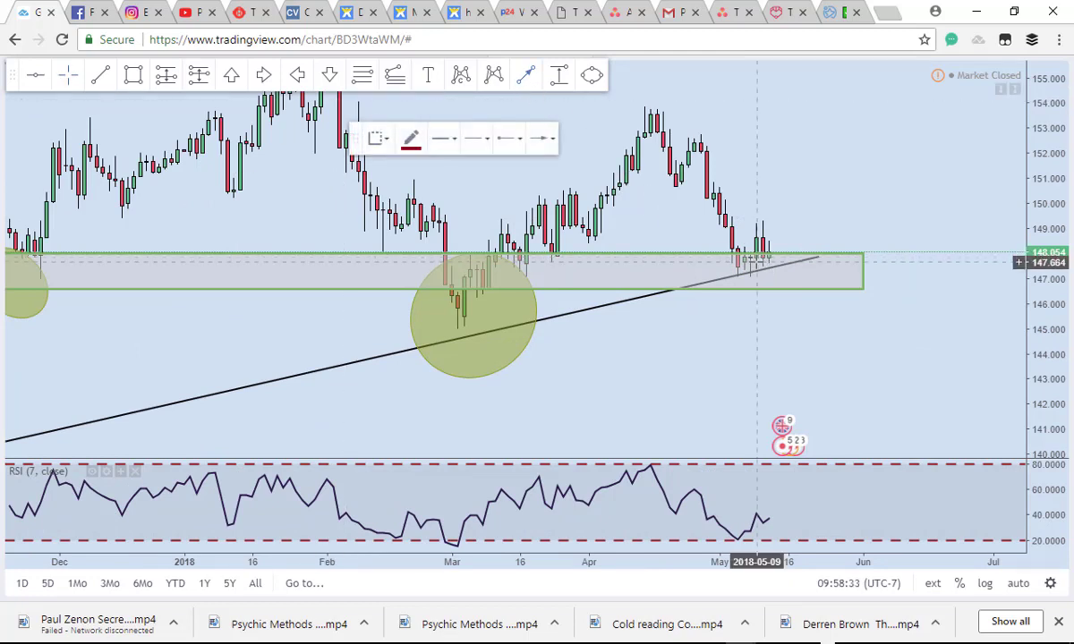
click(785, 195)
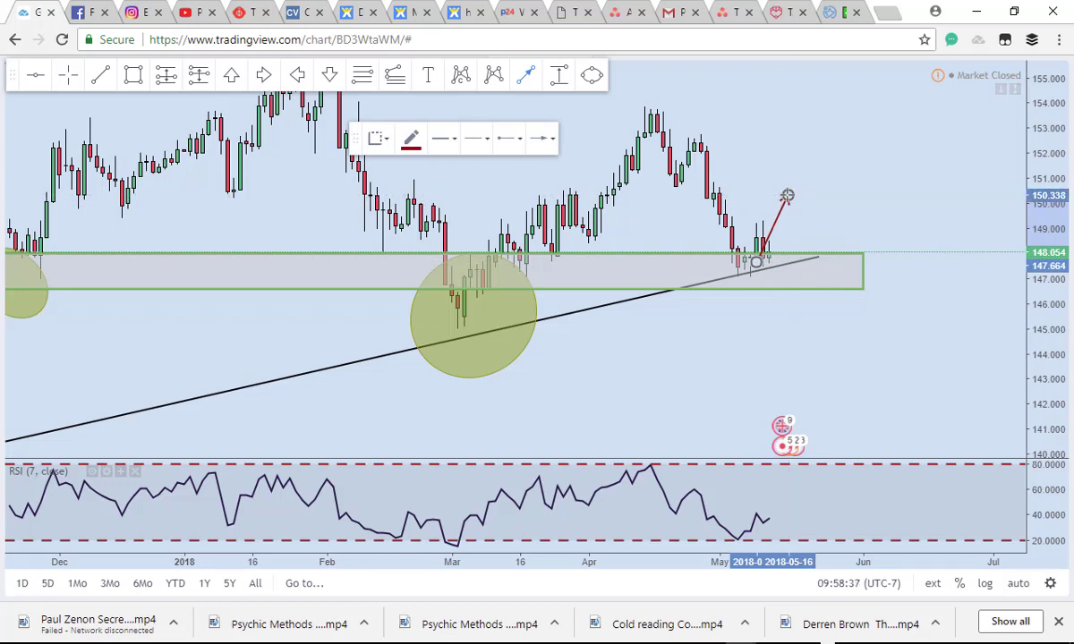
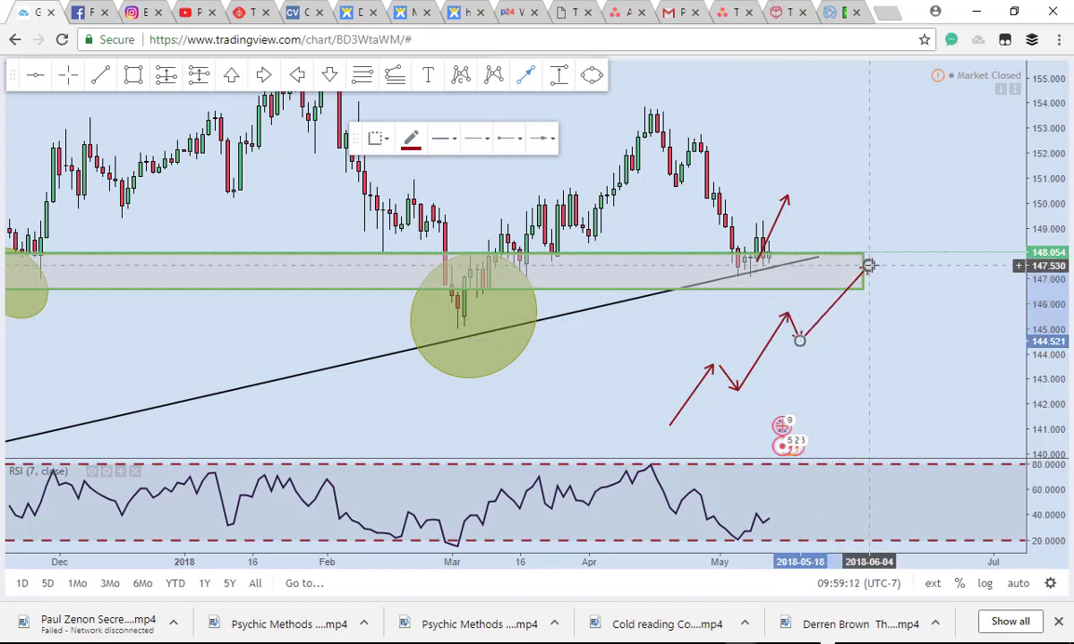
Step: Finish the stepped arrows below the zone at about 147.530 and add one straight rising arrow beside them from about 140.944 to 147.497
double_click(868, 265)
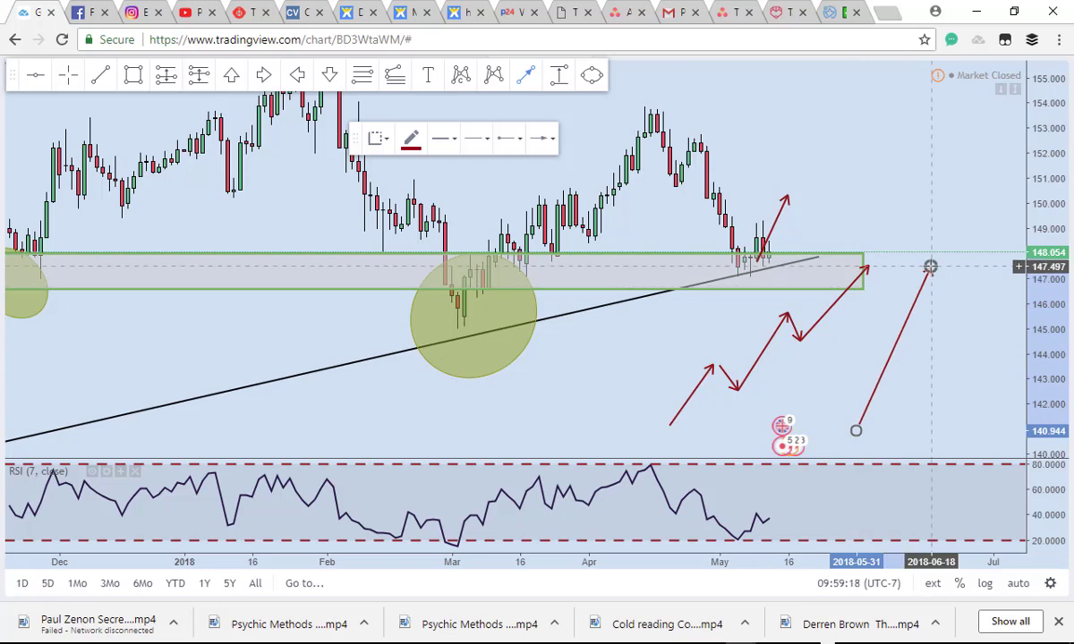
click(930, 267)
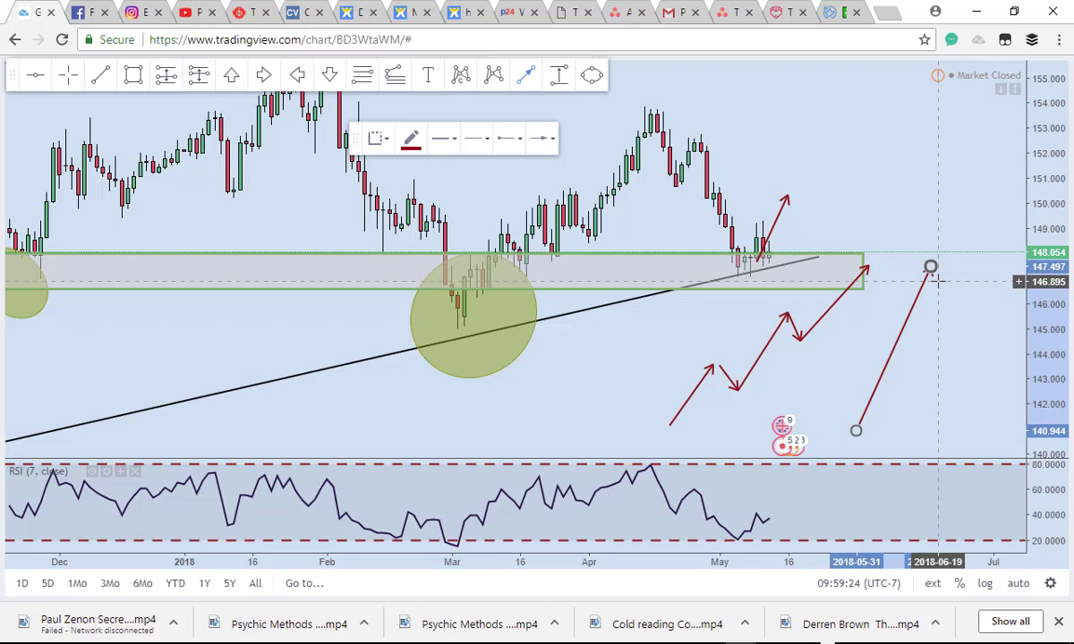
scroll(935, 280, down, 3)
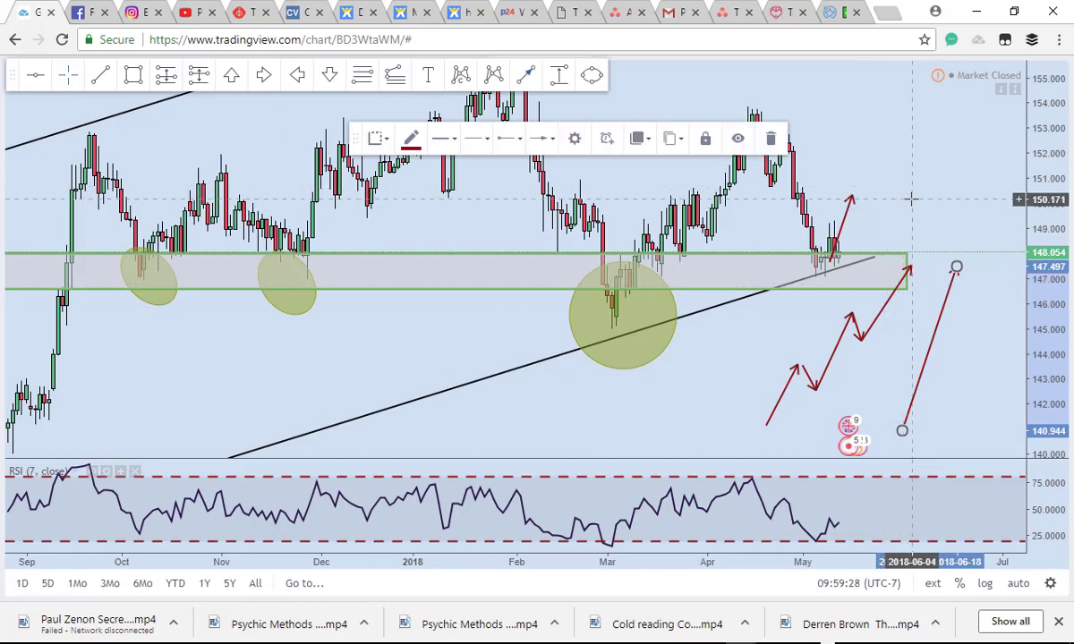
Step: Lower the tip of the upward arrow at the latest candles to about 149.593 and delete all the arrows below the zone
mouse_move(881, 216)
mouse_down()
mouse_move(805, 237)
mouse_move(761, 266)
mouse_up()
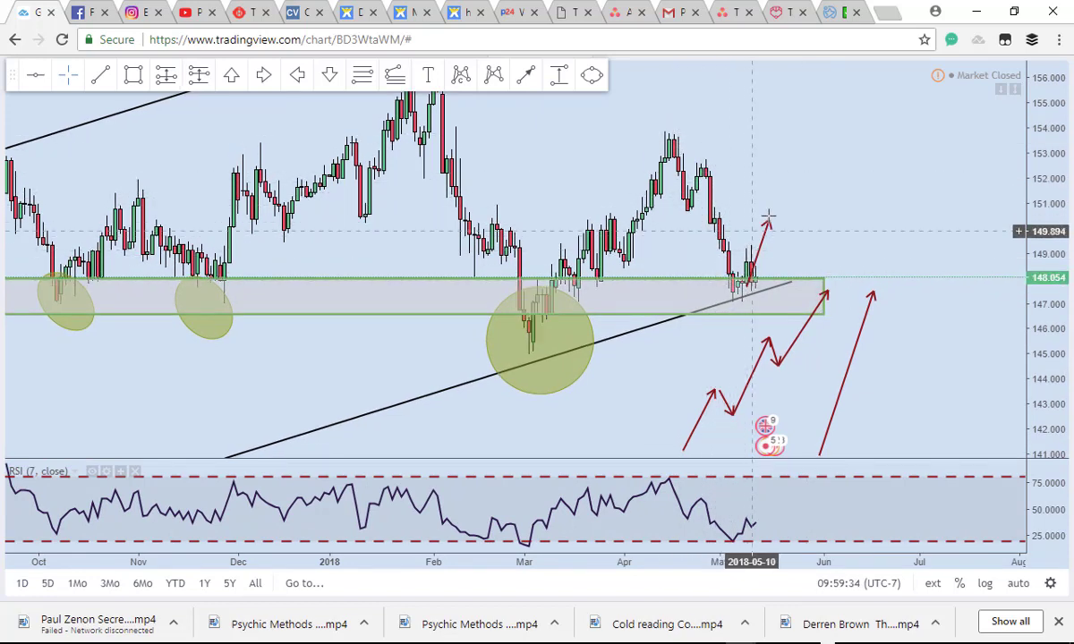
drag(768, 222, 779, 240)
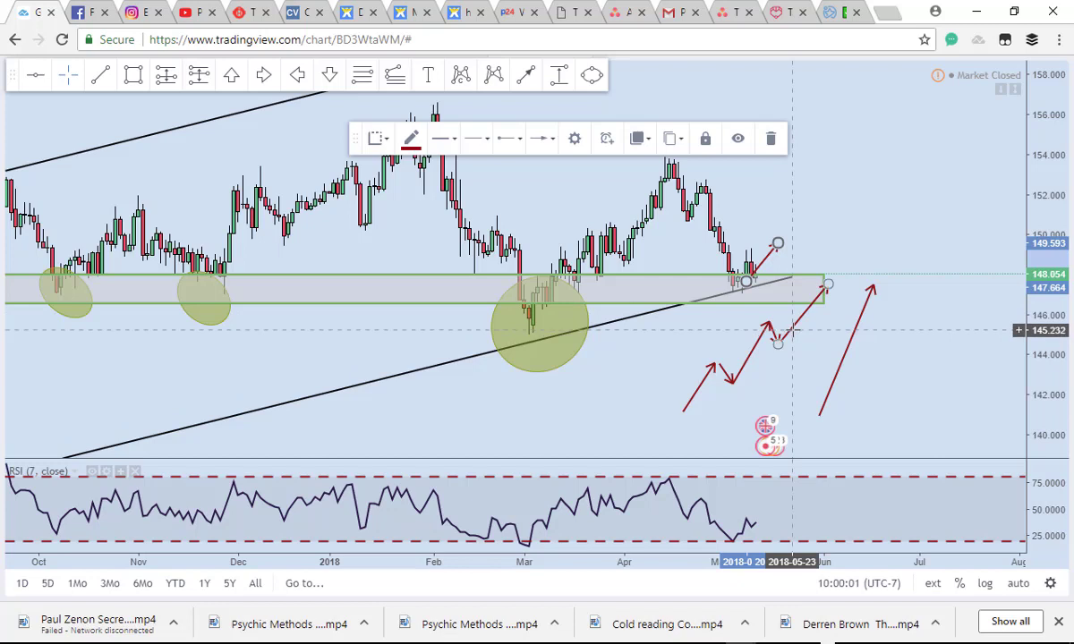
mouse_move(777, 342)
mouse_down()
mouse_move(769, 321)
mouse_move(762, 351)
mouse_up()
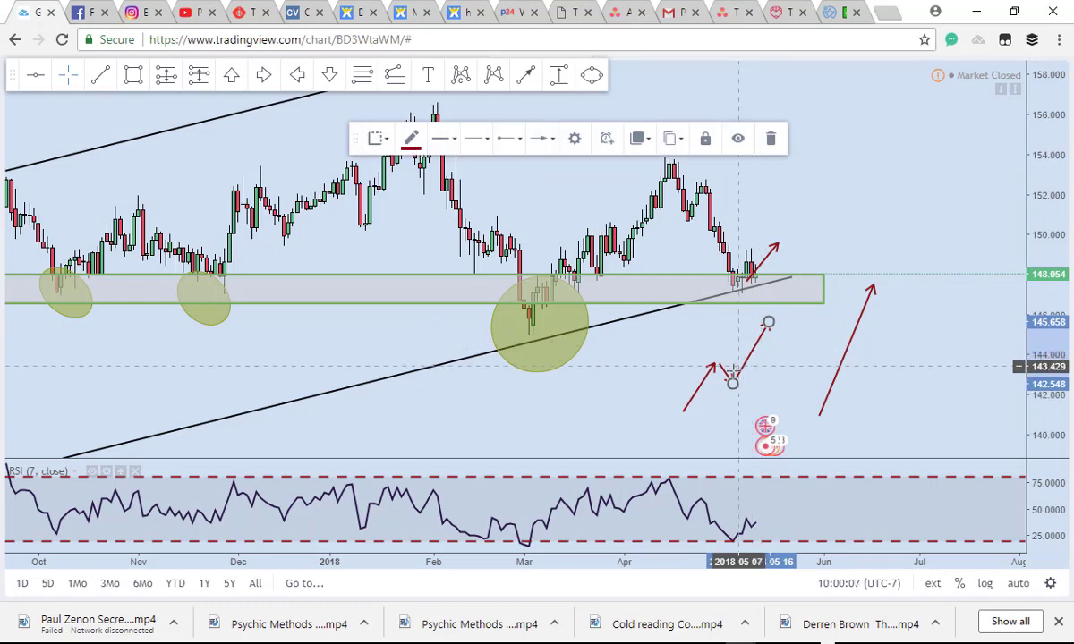
key(Delete)
click(722, 374)
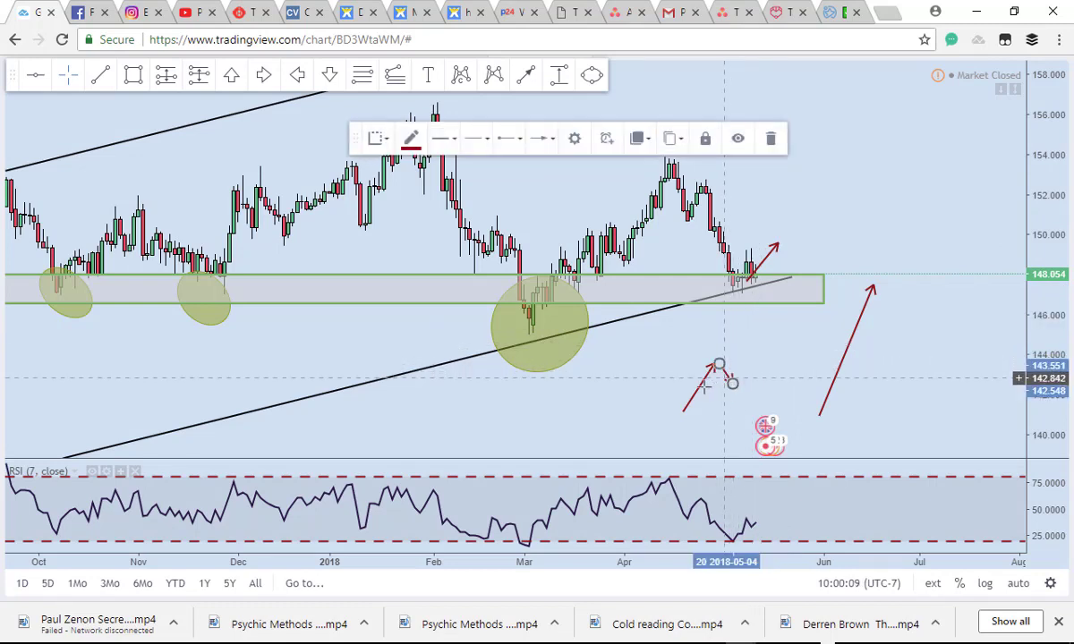
key(Delete)
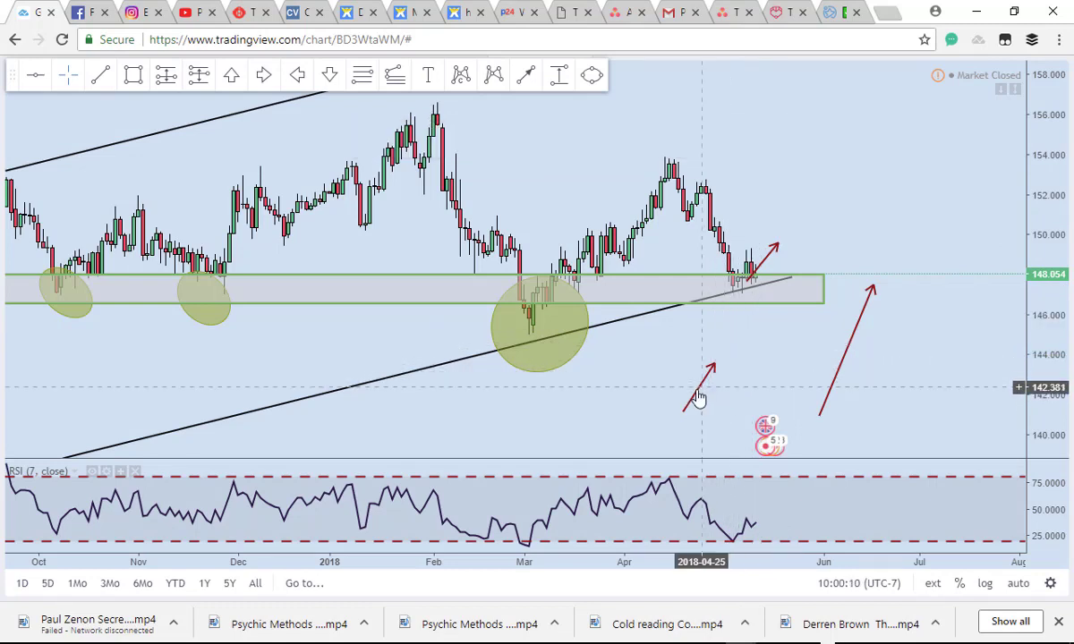
key(Delete)
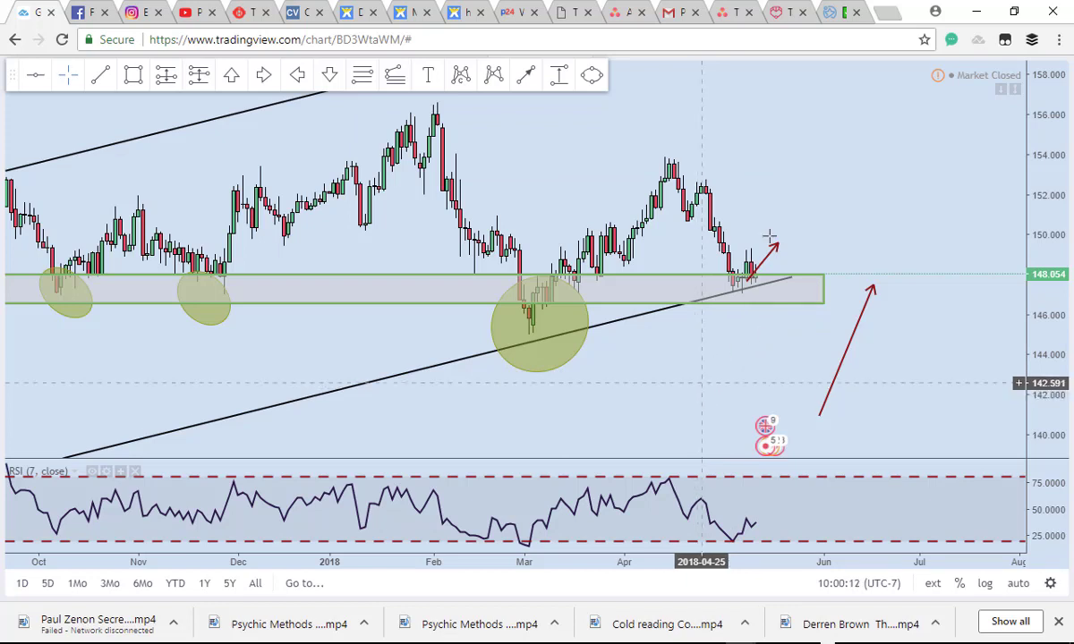
click(850, 337)
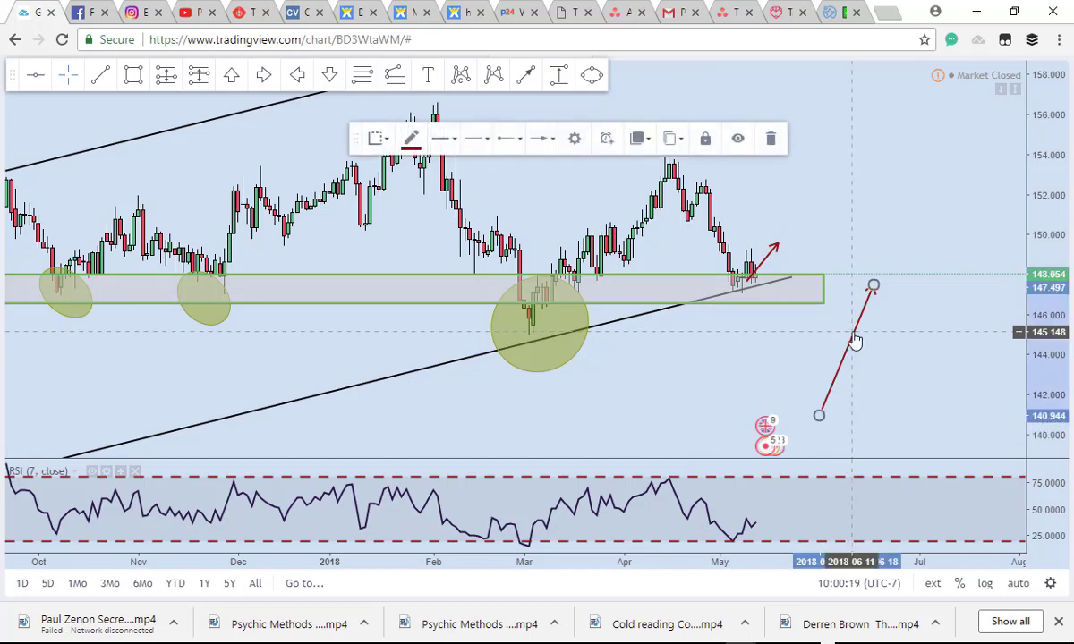
key(Delete)
Step: Draw a Fib Retracement from about 139.354 on 2017-09-01 to 156.548 on 2018-06-18 and extend the zone's lower corner to 145.828 on 2018-06-25
scroll(841, 318, down, 3)
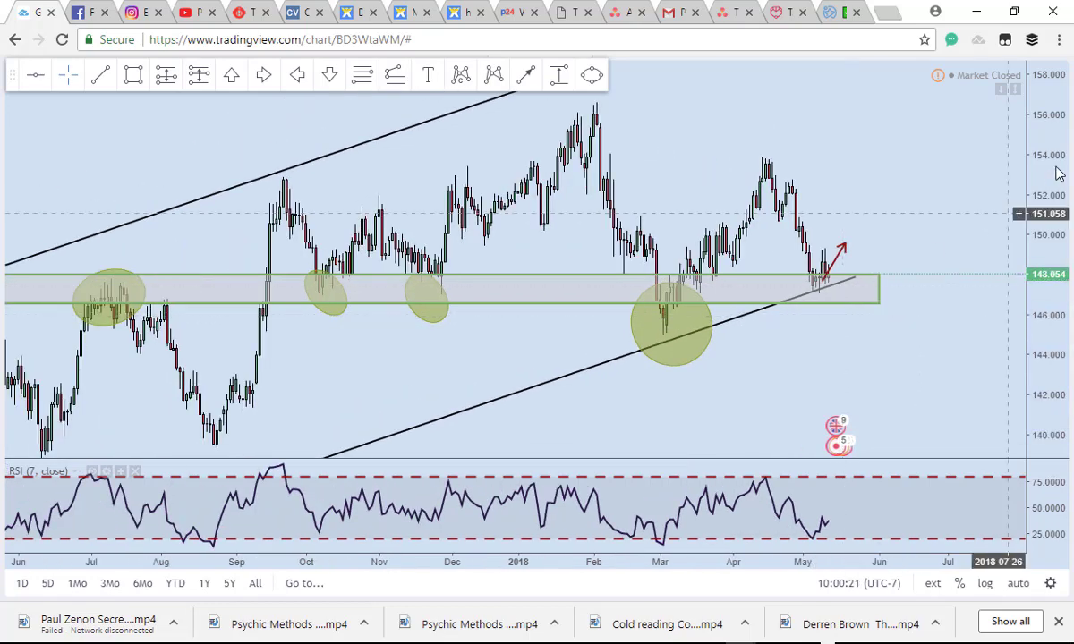
drag(1056, 175, 987, 234)
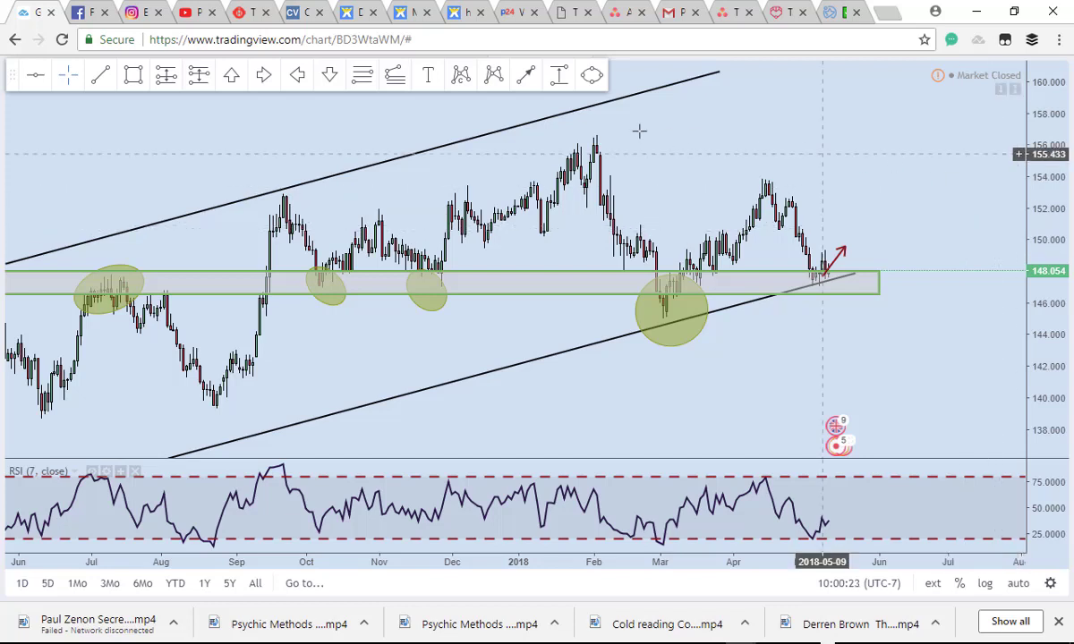
click(362, 74)
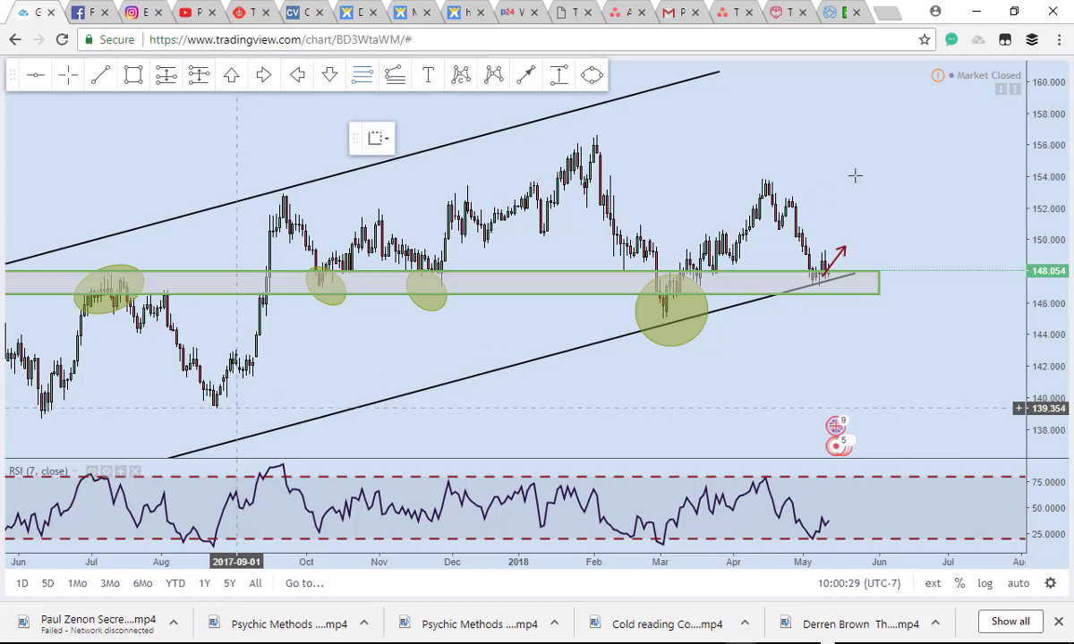
click(914, 136)
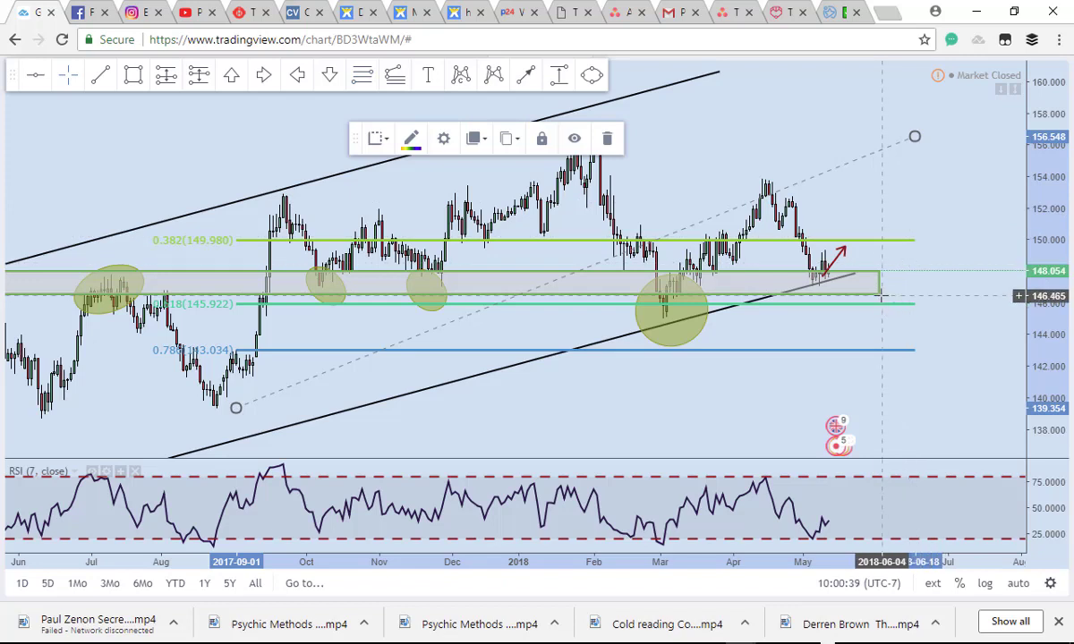
drag(882, 295, 931, 306)
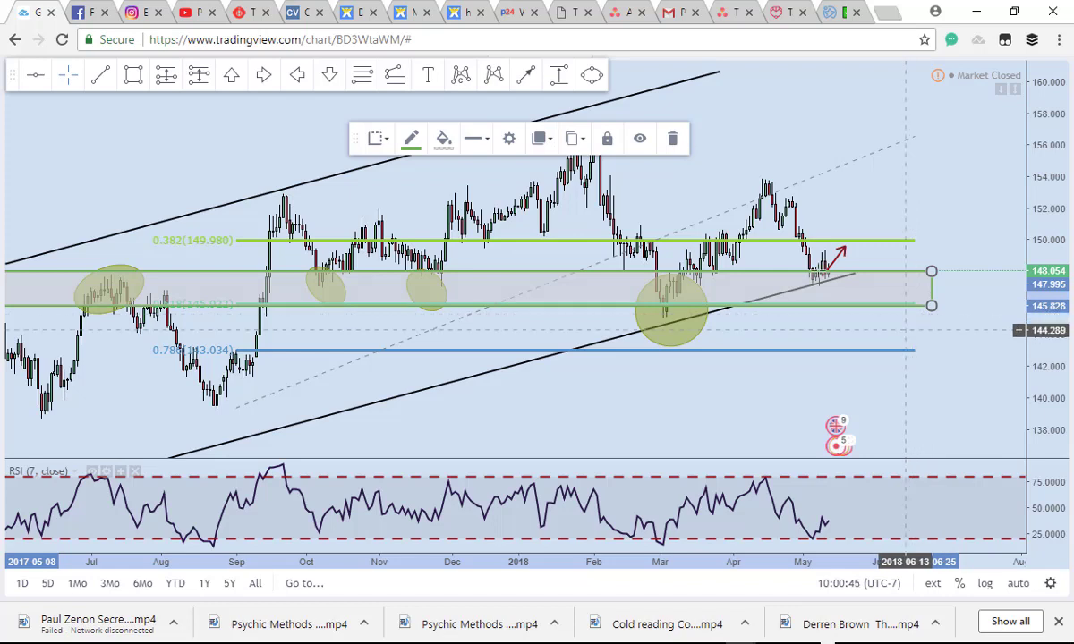
Step: Draw a second Fib Retracement from about 144.820 on 2018-03-09 to about 154.160 on 2018-06-25
click(362, 78)
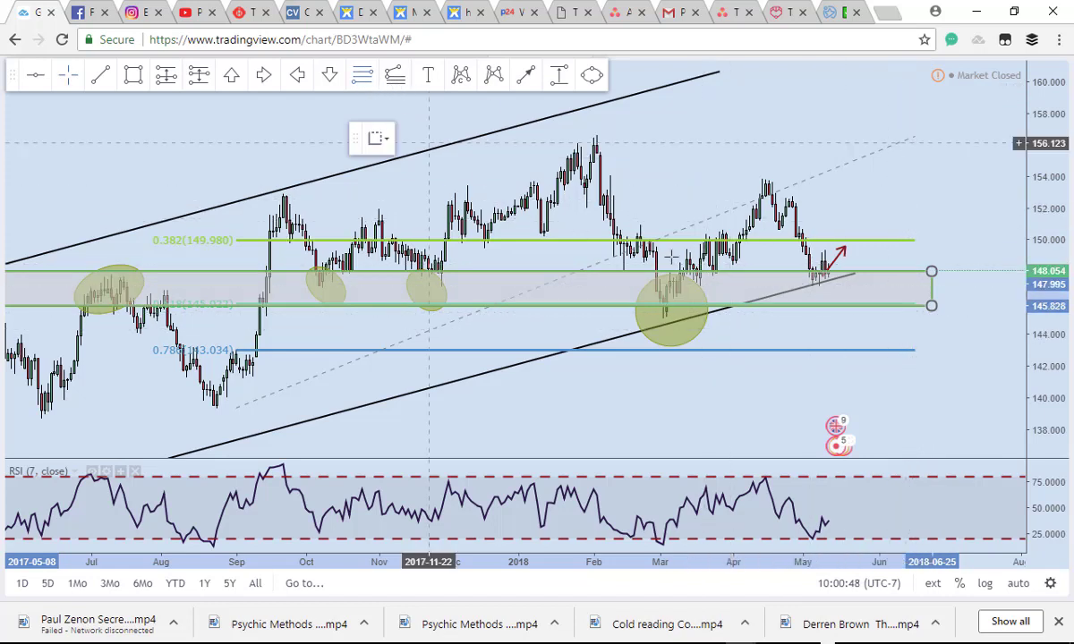
click(680, 321)
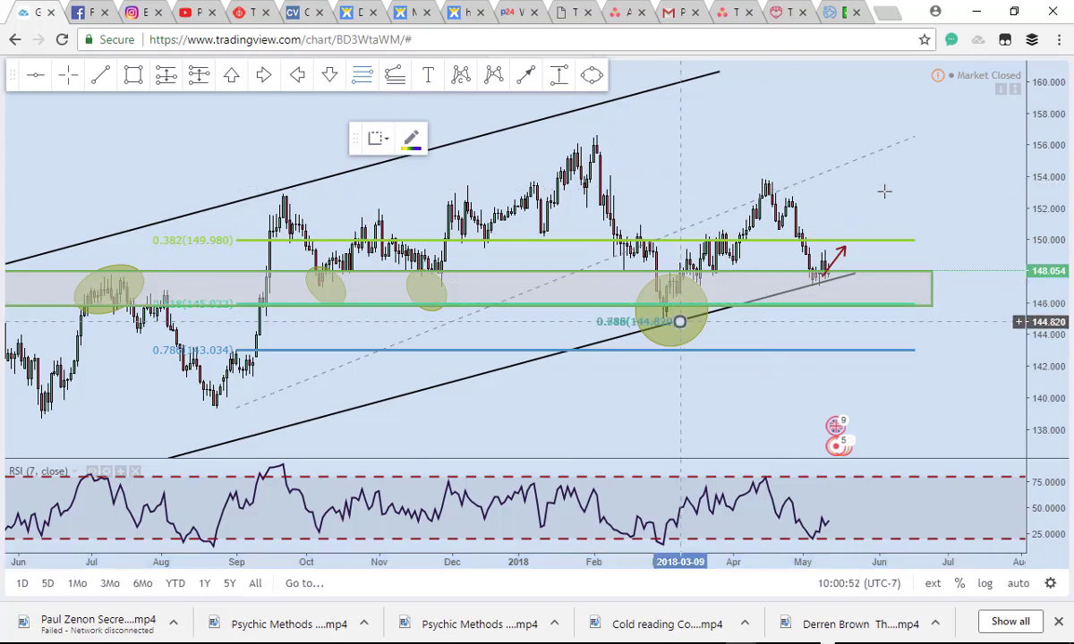
click(931, 174)
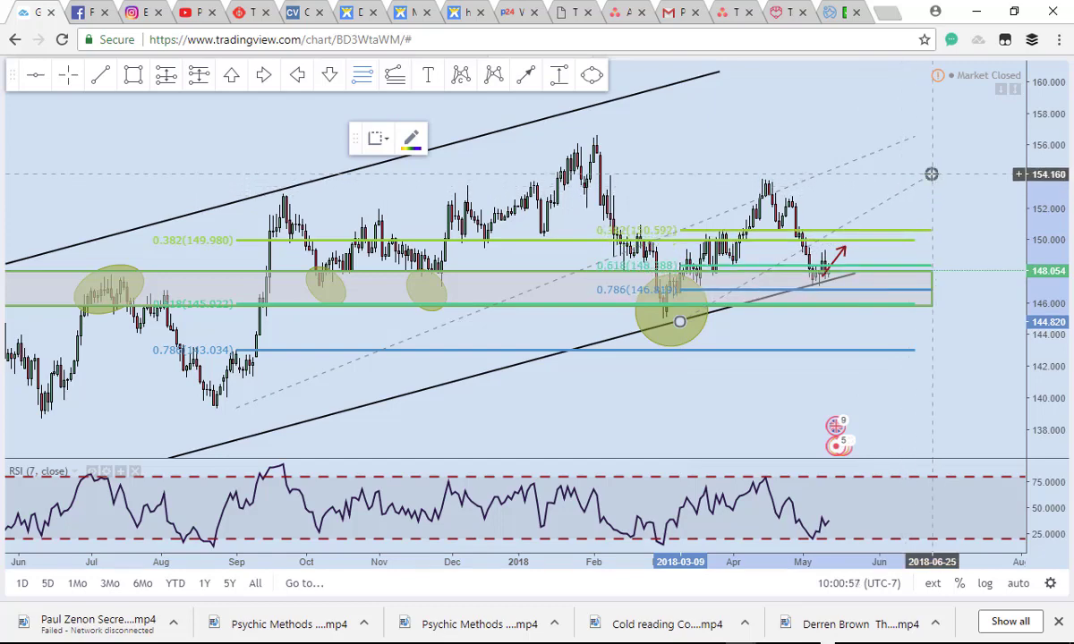
Step: Examine where the levels of both Fib Retracements fall relative to the support zone, the lower trend line and the latest candles
scroll(844, 412, up, 3)
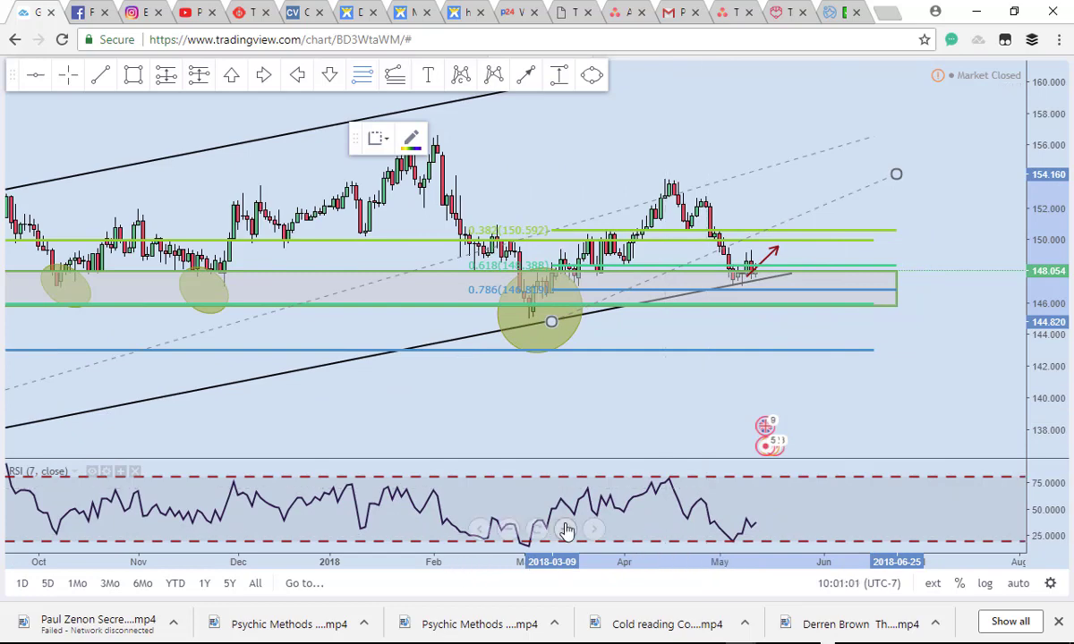
scroll(555, 535, down, 3)
click(538, 532)
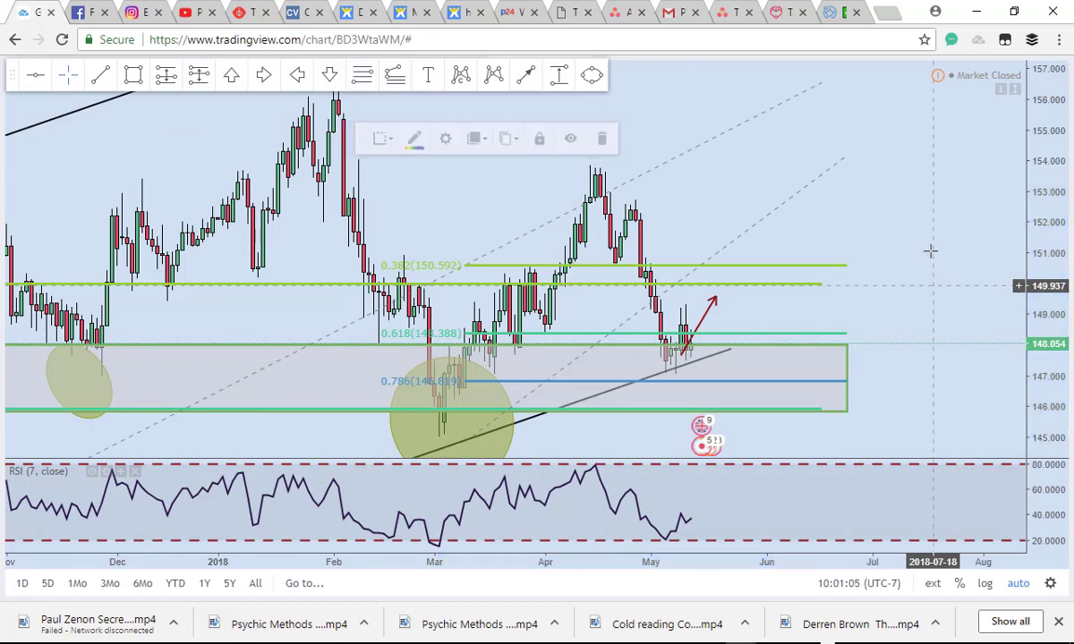
drag(930, 250, 925, 199)
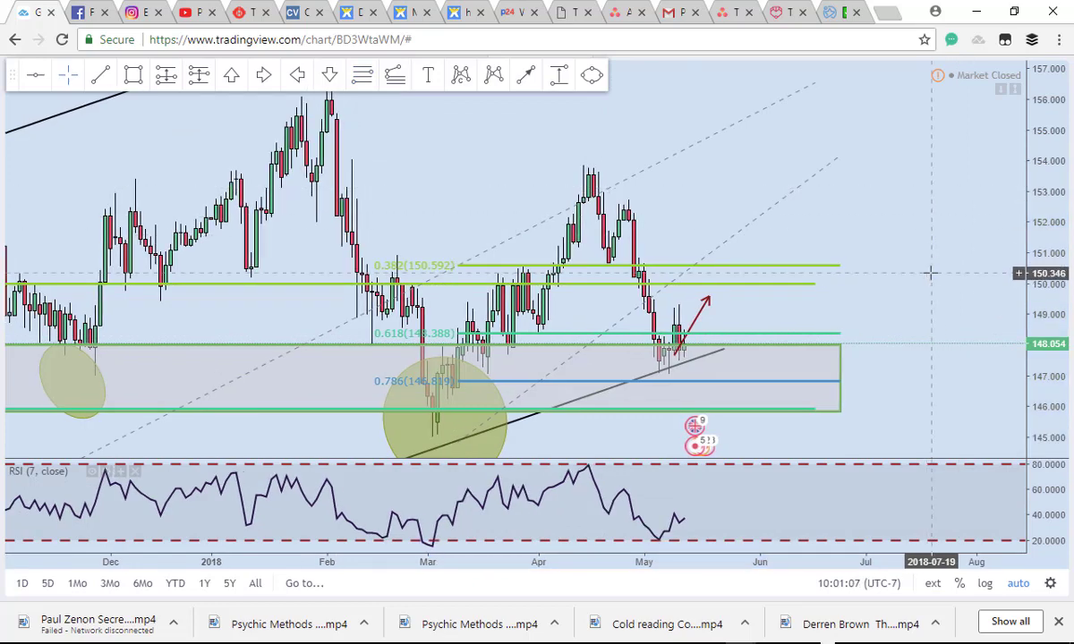
click(837, 293)
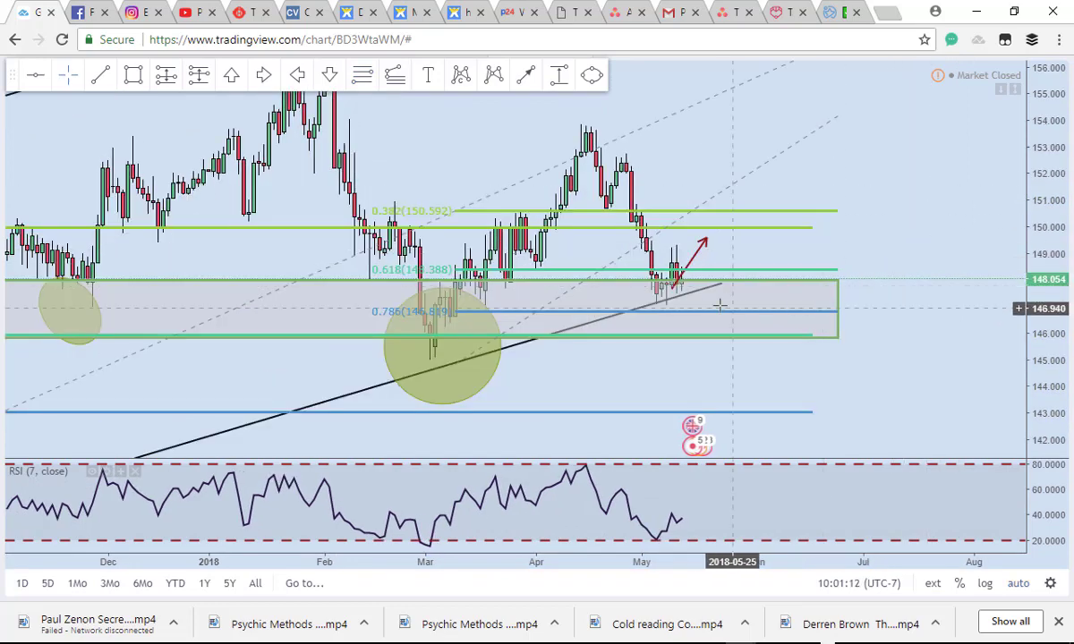
click(658, 298)
click(684, 314)
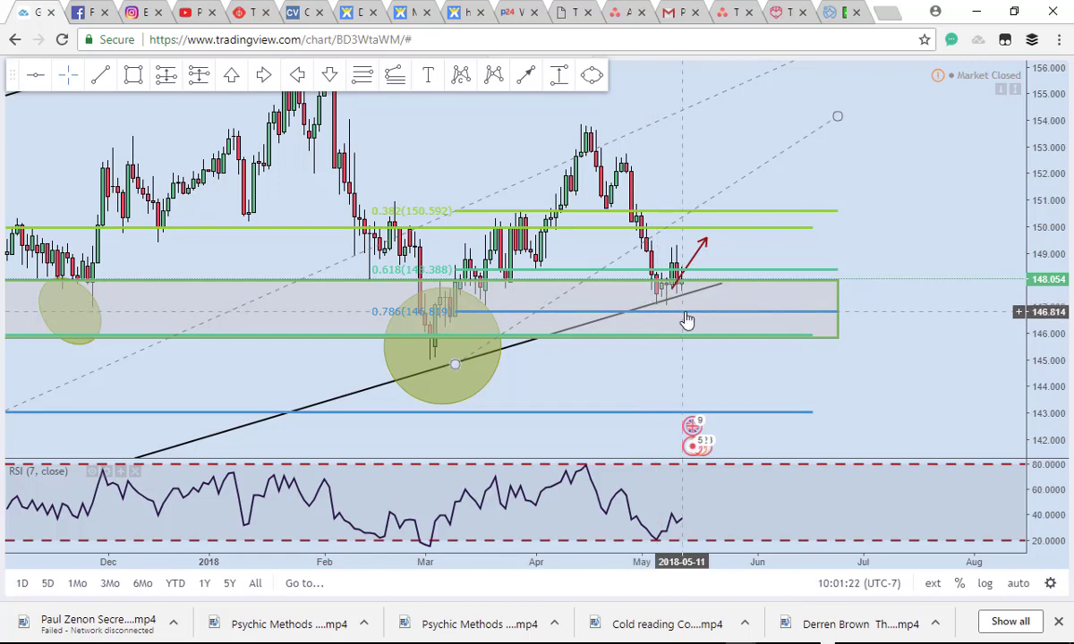
scroll(608, 163, down, 2)
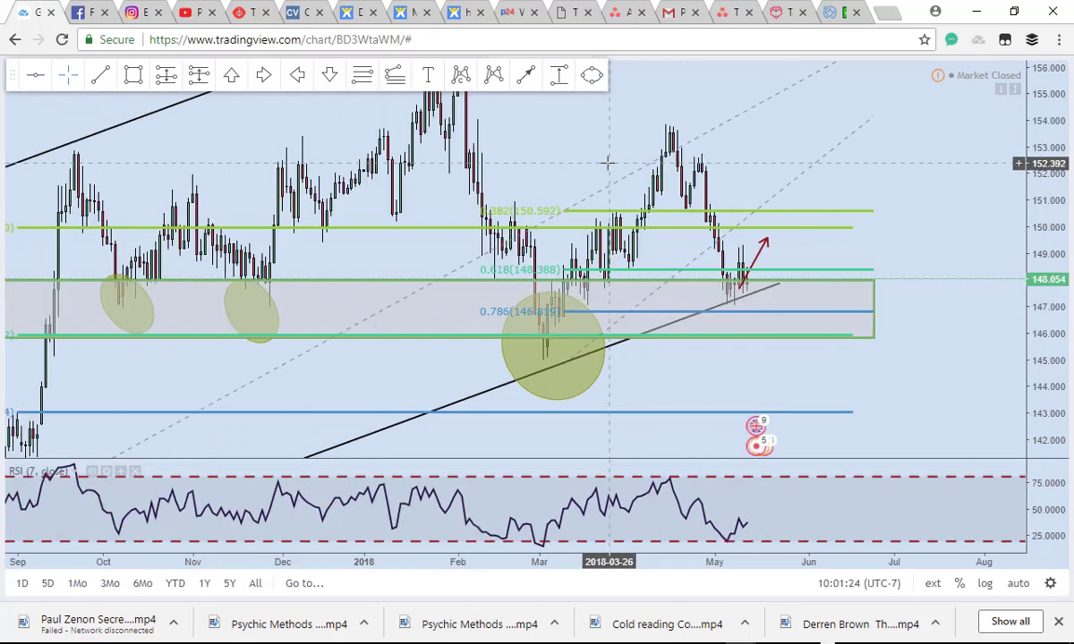
scroll(608, 163, down, 1)
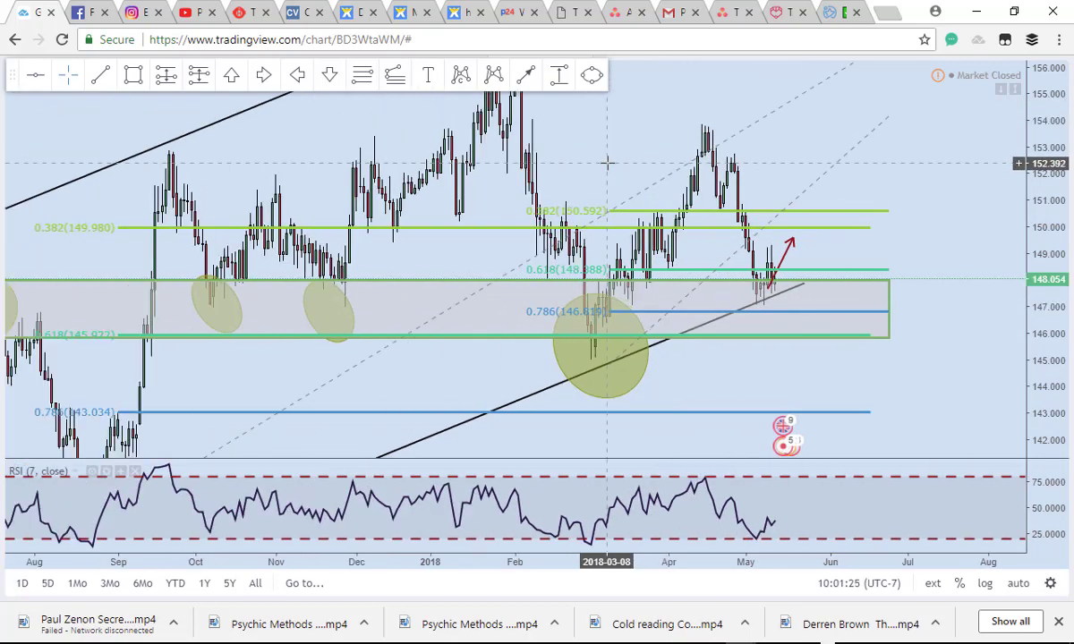
click(864, 339)
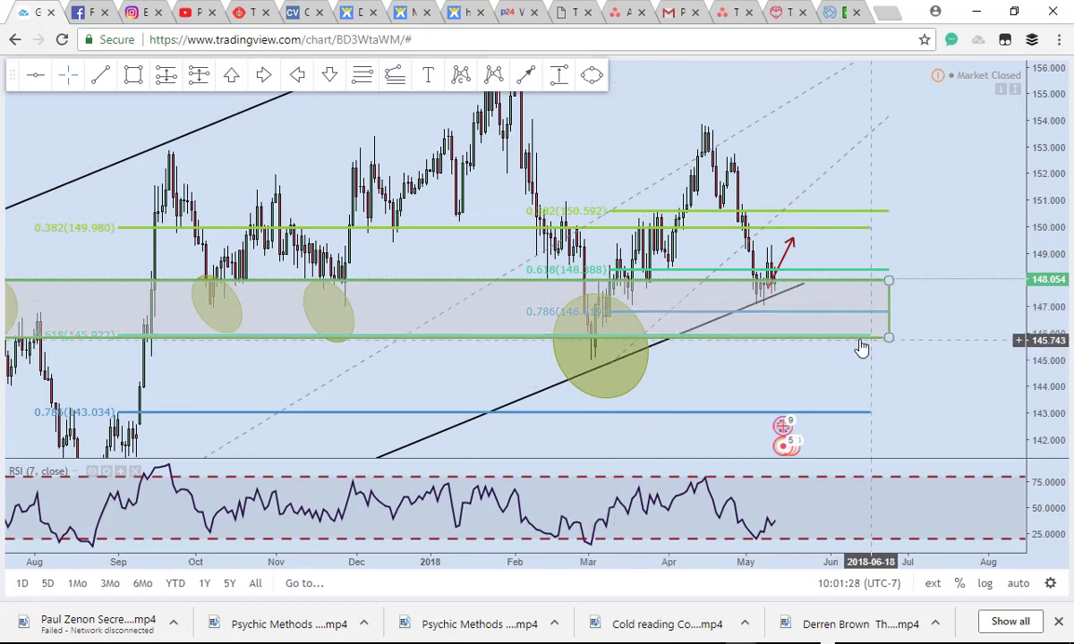
click(792, 353)
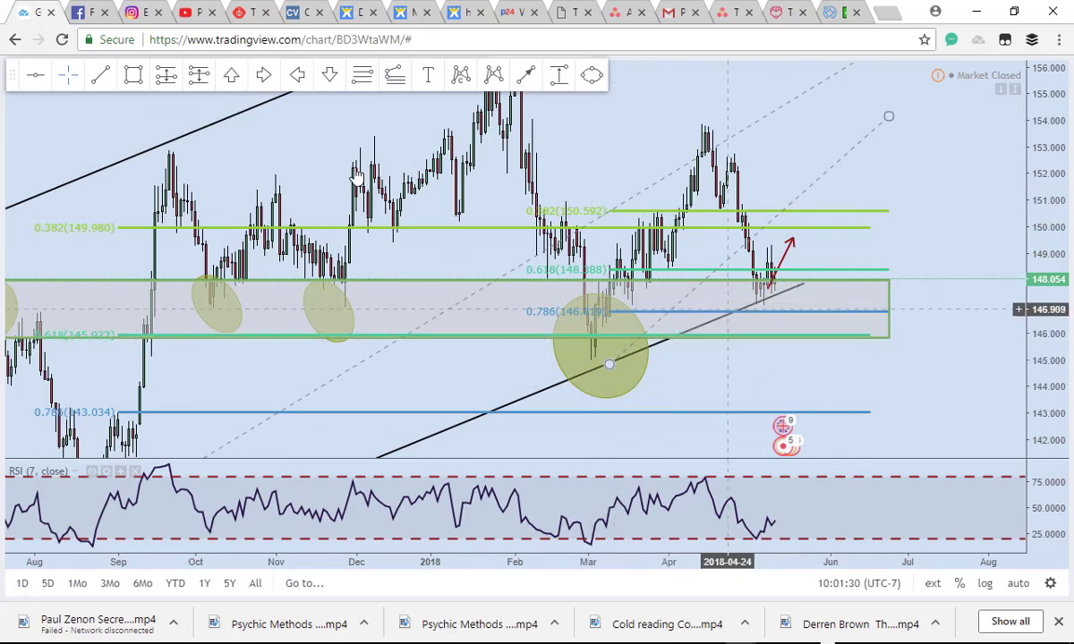
Step: Draw a rectangle inside the zone's lower part from 2018-03-13 to 2018-07-05, between about 146.846 and 145.869, and fill it pale yellow
click(134, 76)
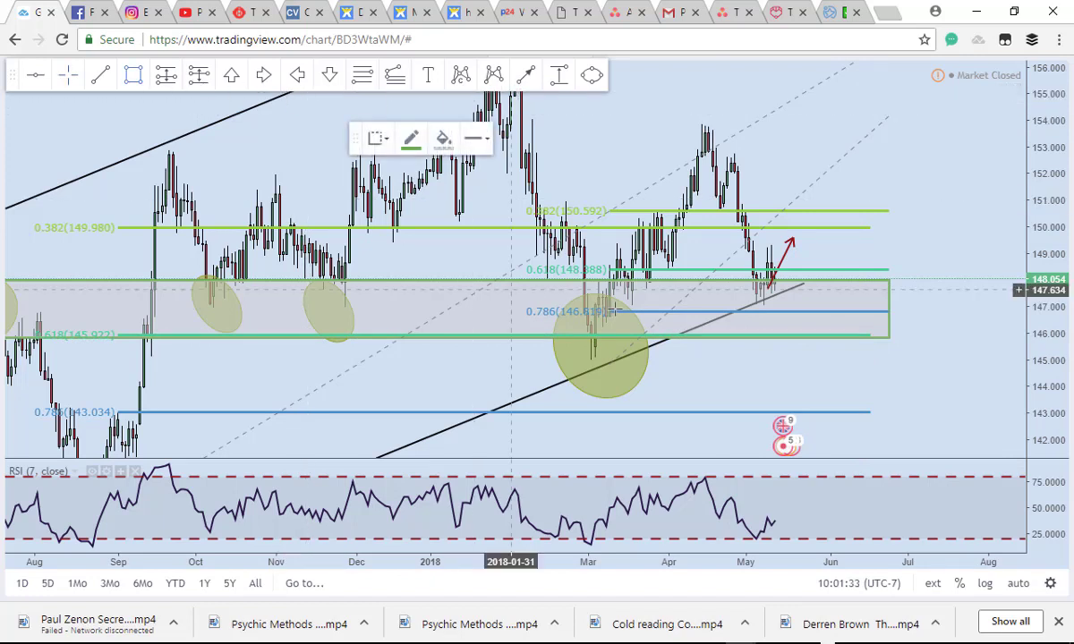
click(617, 312)
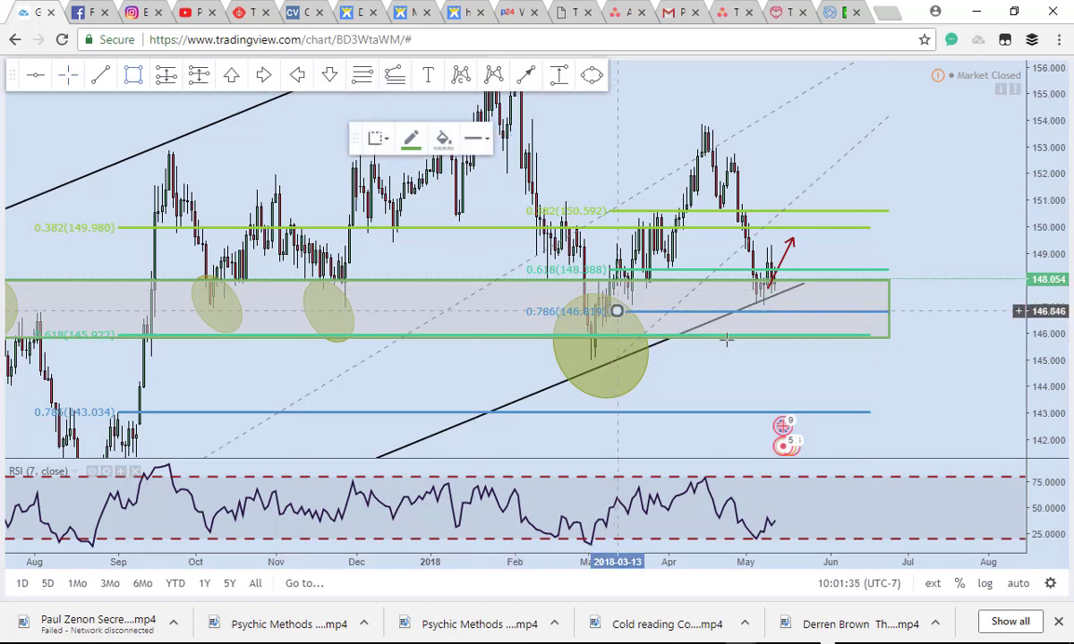
click(918, 336)
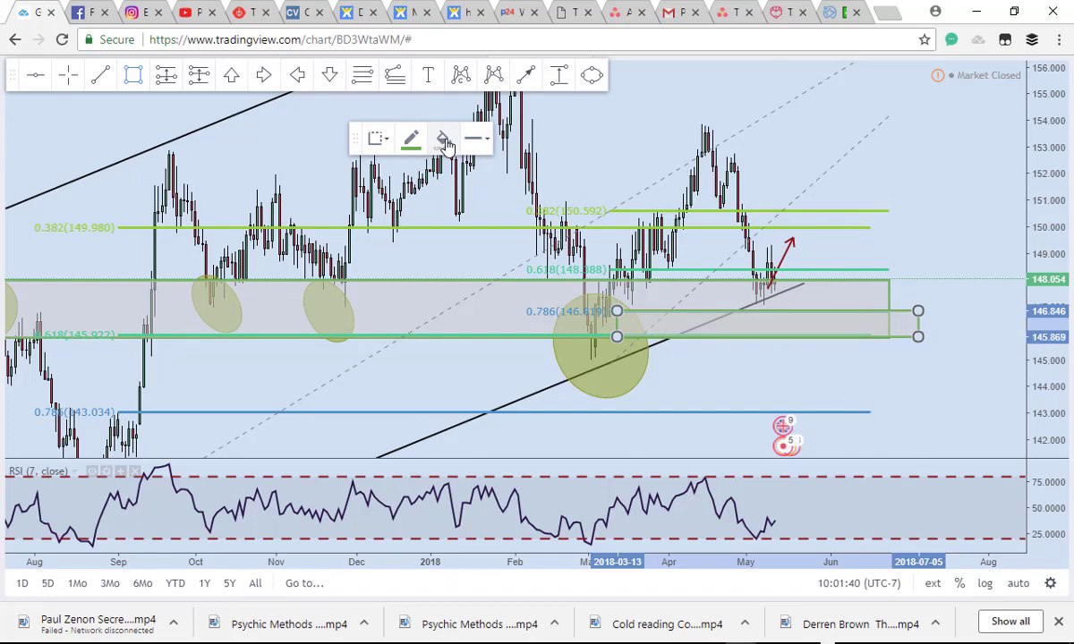
click(442, 140)
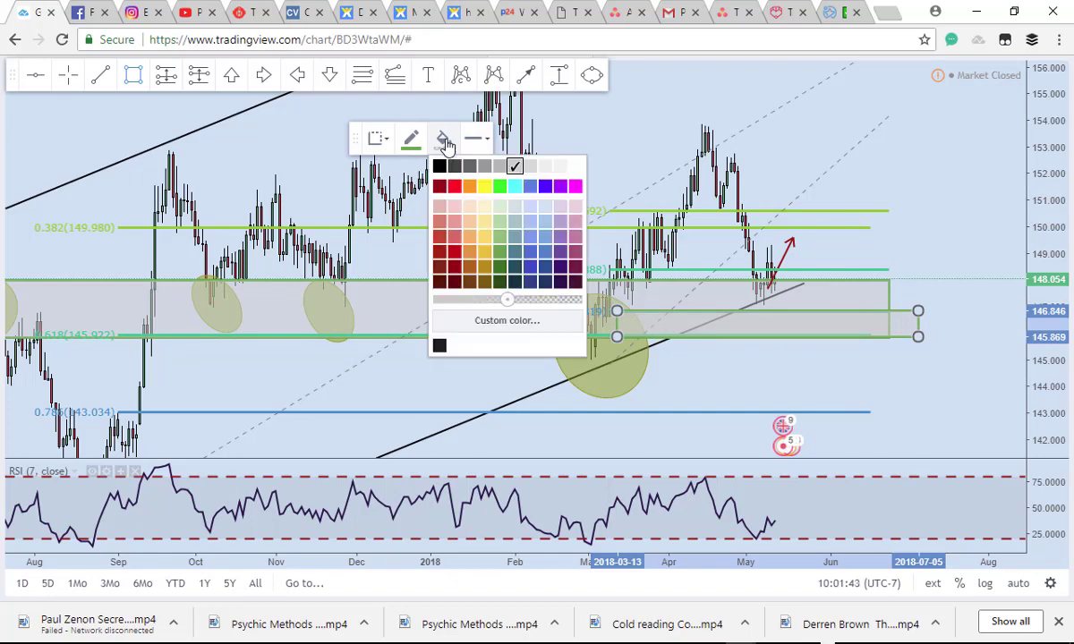
click(484, 221)
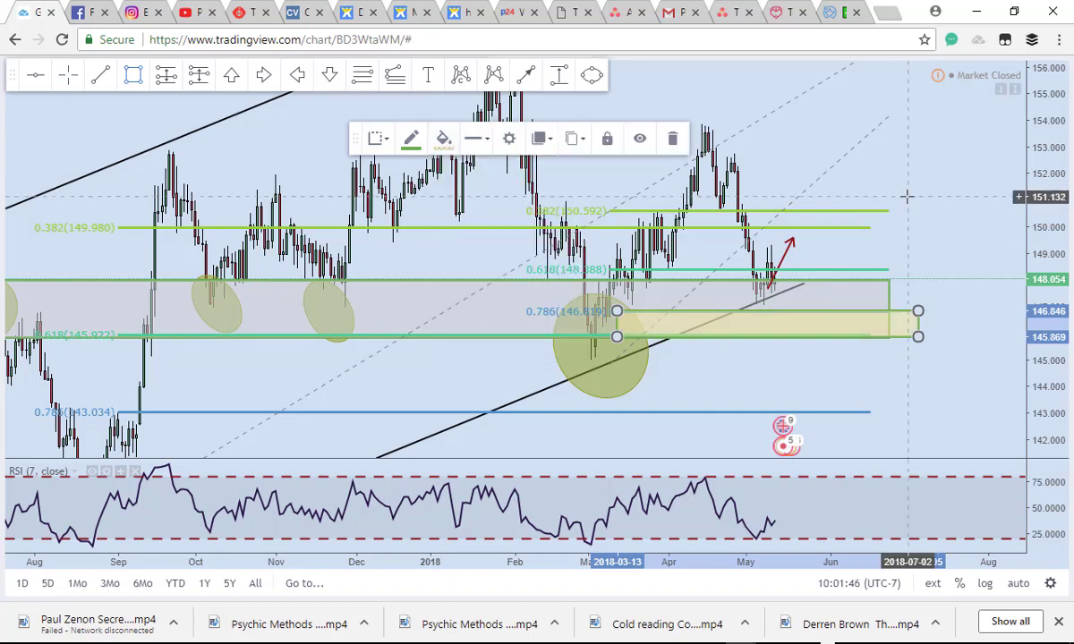
scroll(907, 196, up, 1)
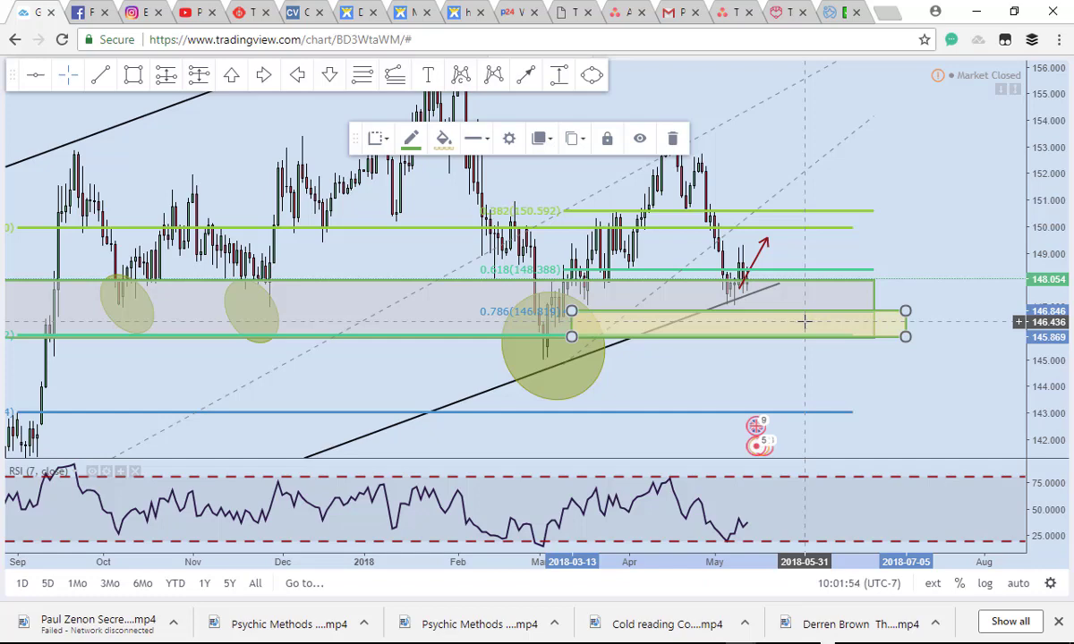
scroll(866, 333, down, 1)
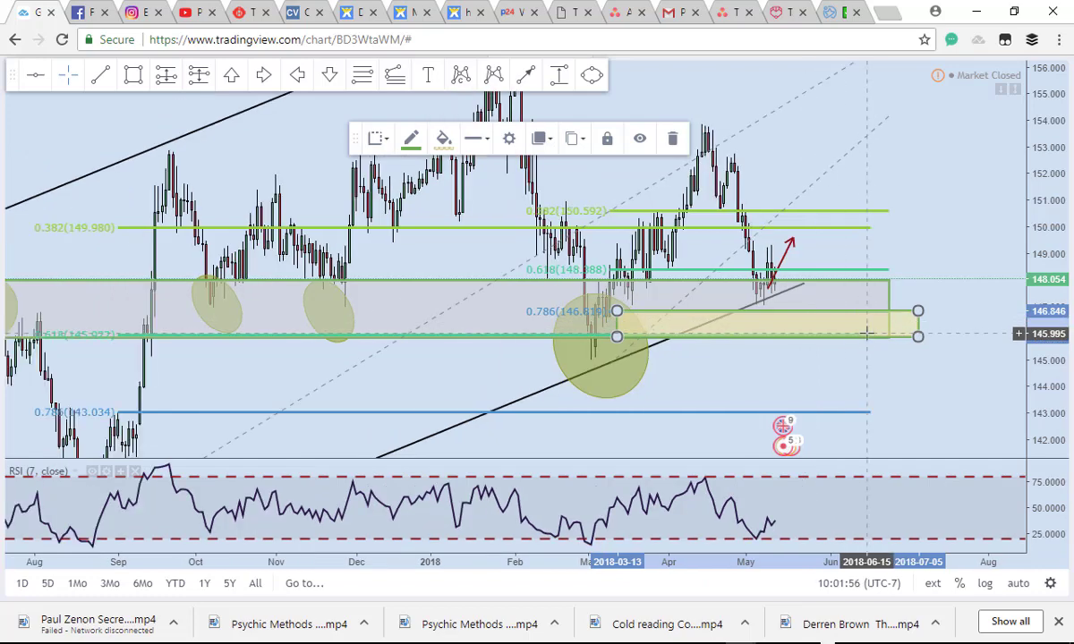
Step: Draw a Trend-Based Fib Extension from about 149.301 on 2018-05-10 down to 147.499 and back up to about 149.321 on 2018-05-11
scroll(989, 345, down, 1)
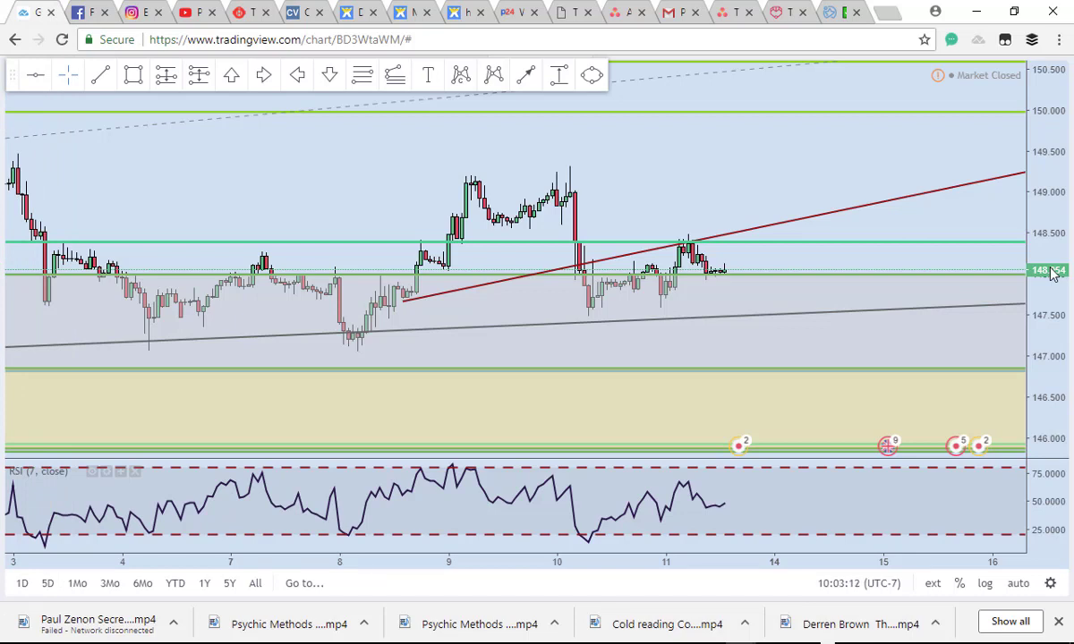
scroll(1054, 275, down, 1)
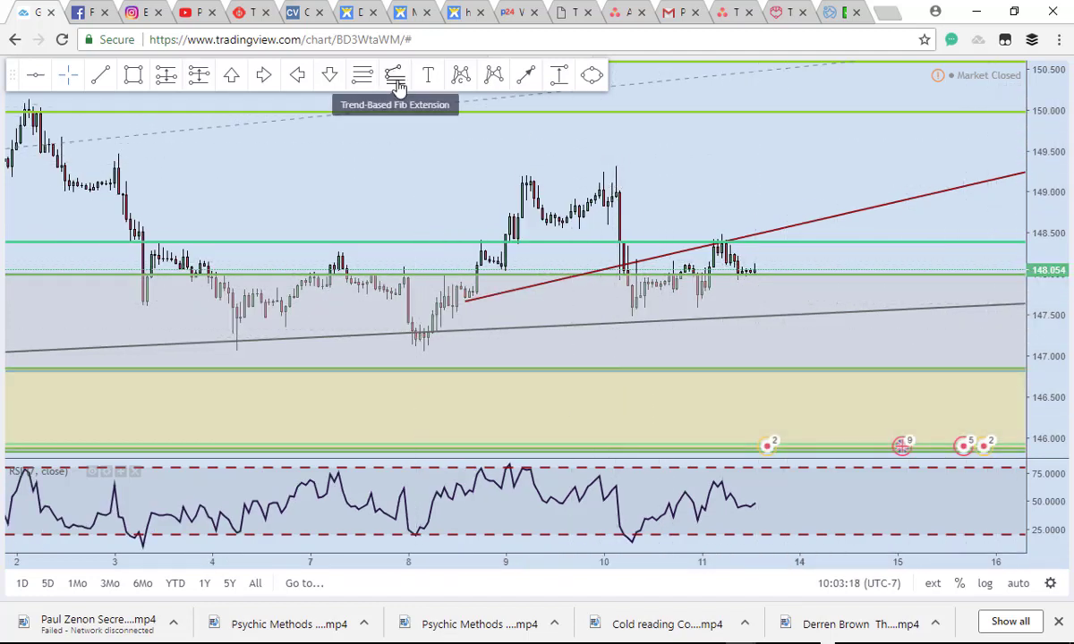
click(624, 167)
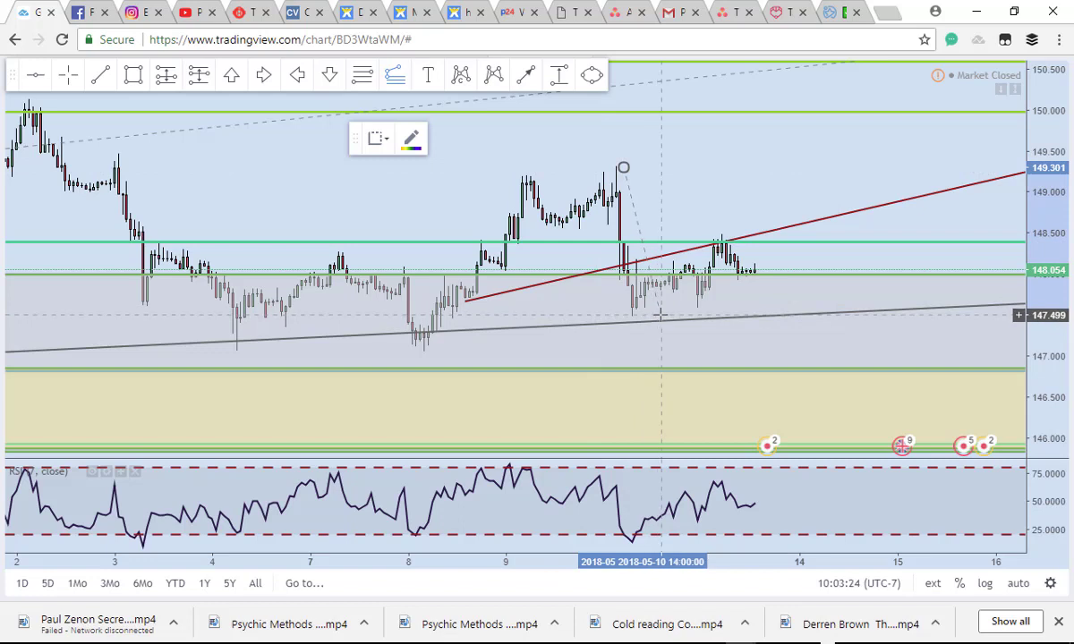
click(660, 315)
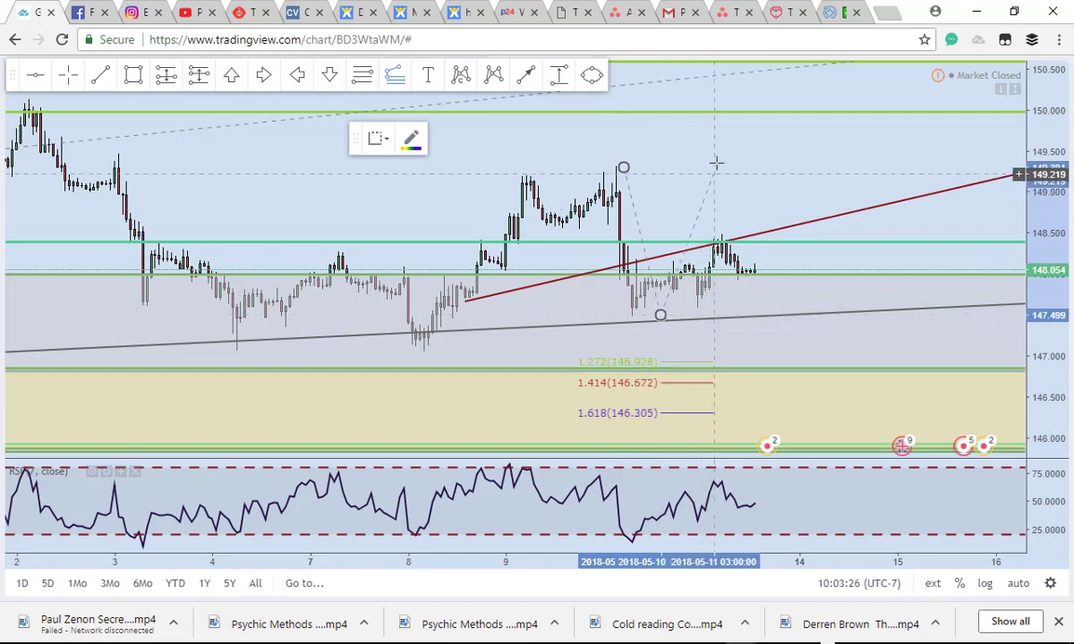
click(716, 167)
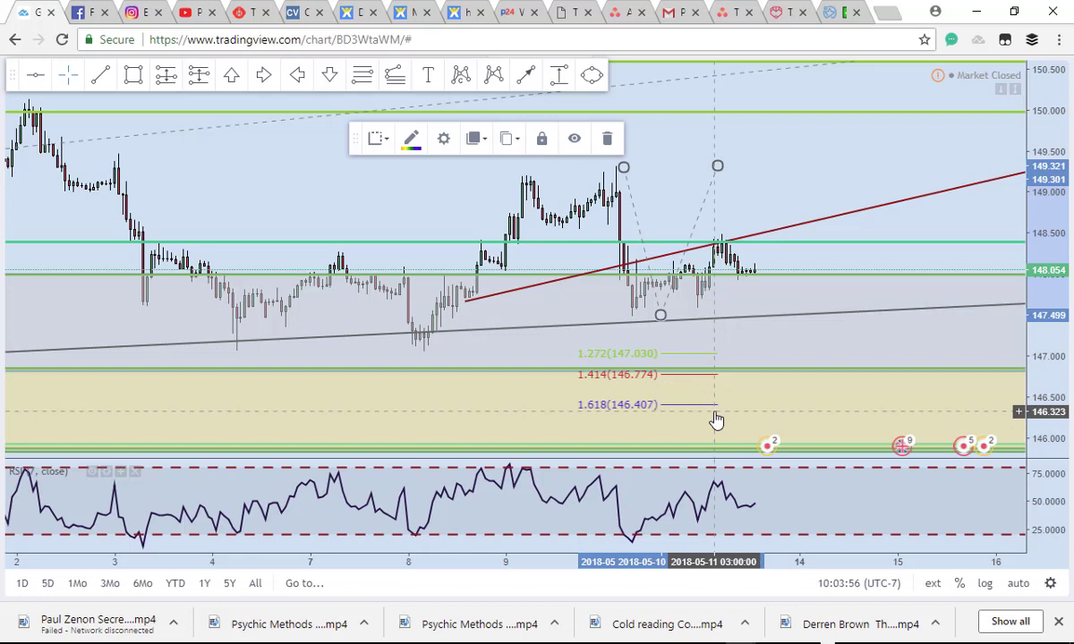
click(781, 165)
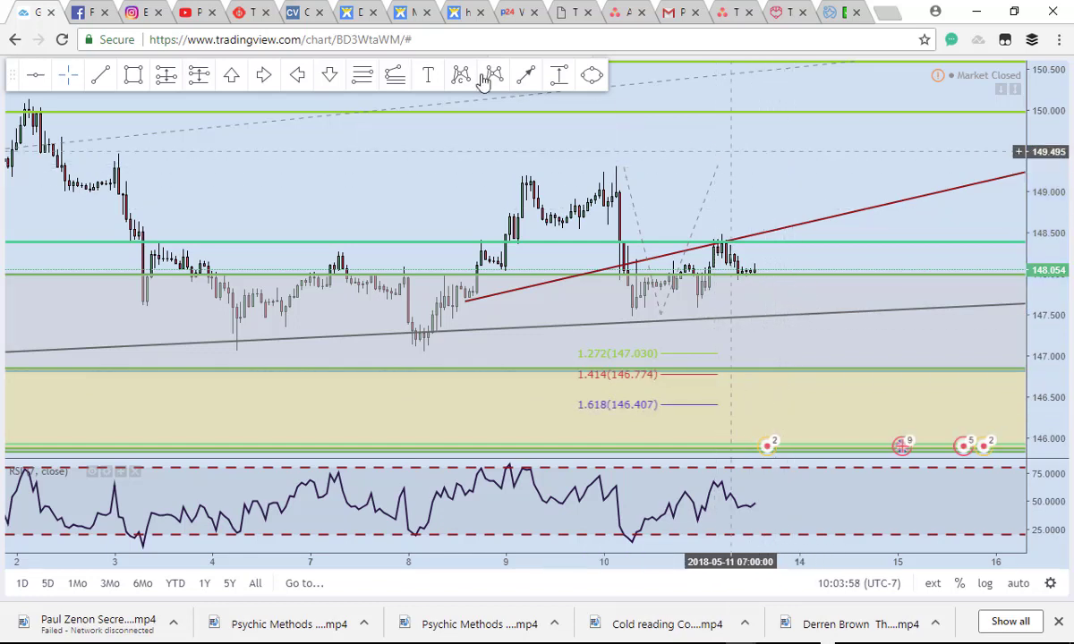
Step: Draw a trend line along the 10 May drop from about 149.280 to 147.489 and place a copy from the 11 May high down to about 146.773
click(101, 79)
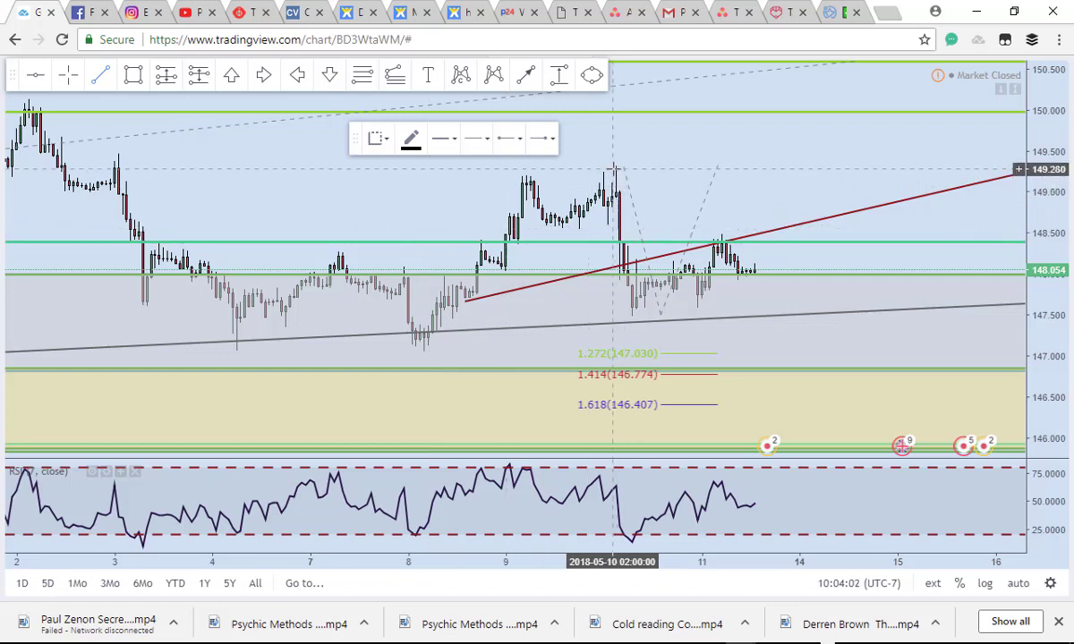
click(613, 168)
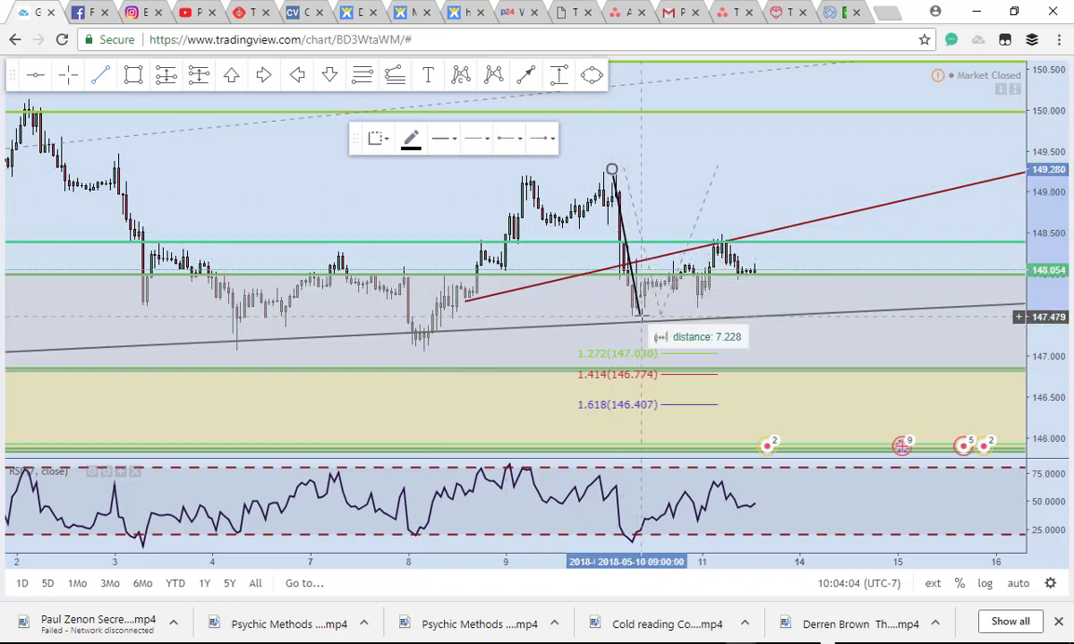
click(640, 315)
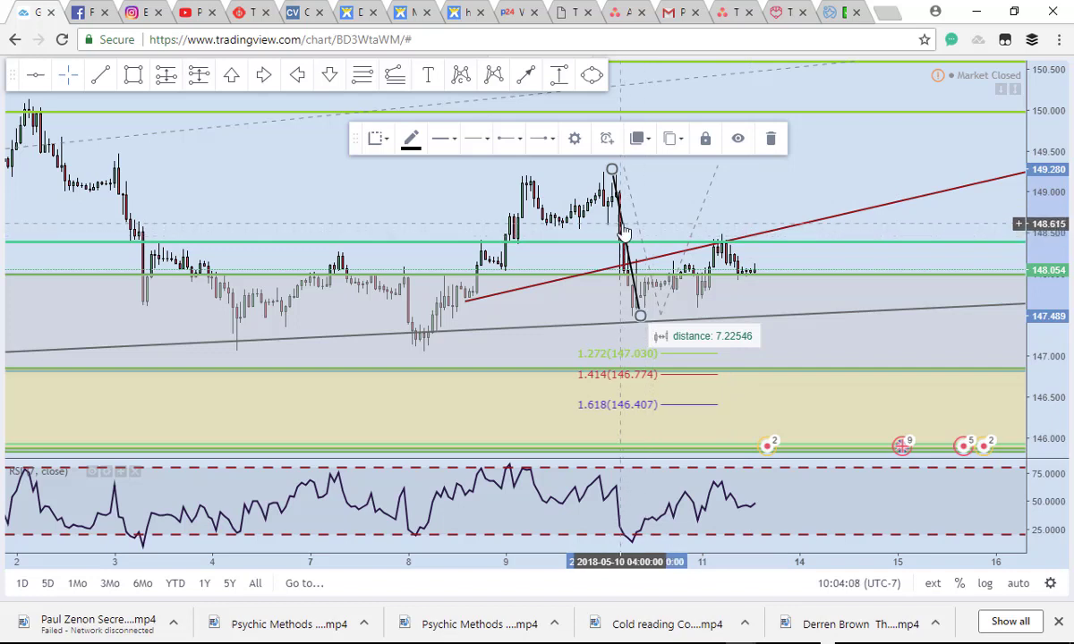
key(ctrl+v)
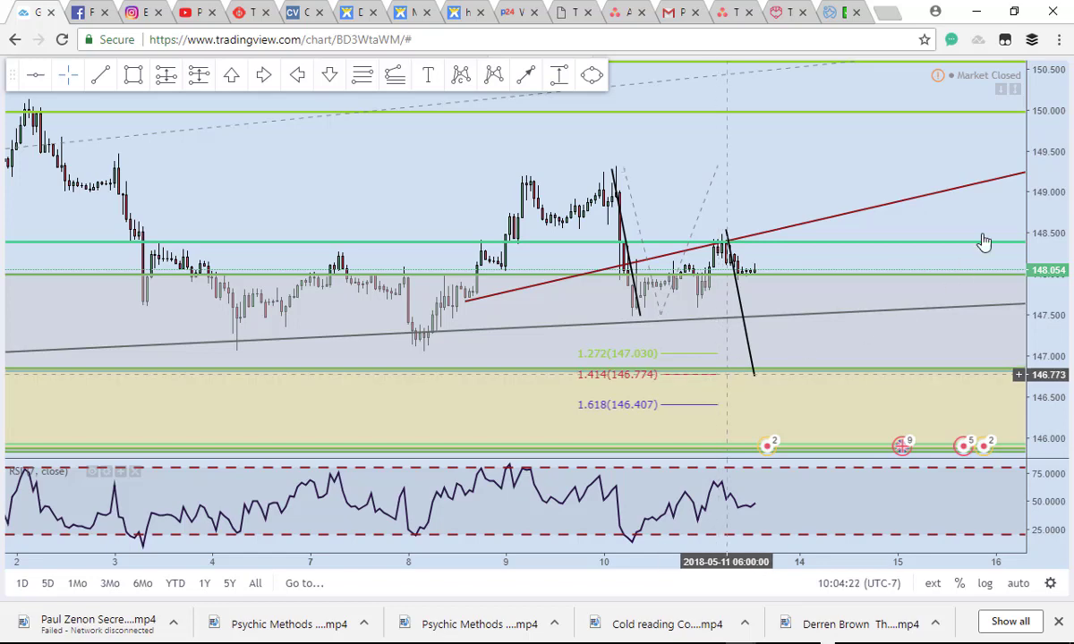
Step: Draw connected arrows ahead of the RSI line, falling from about 45.6 to 14.2, rising to 33.7, and falling to about 22.4
scroll(983, 241, down, 3)
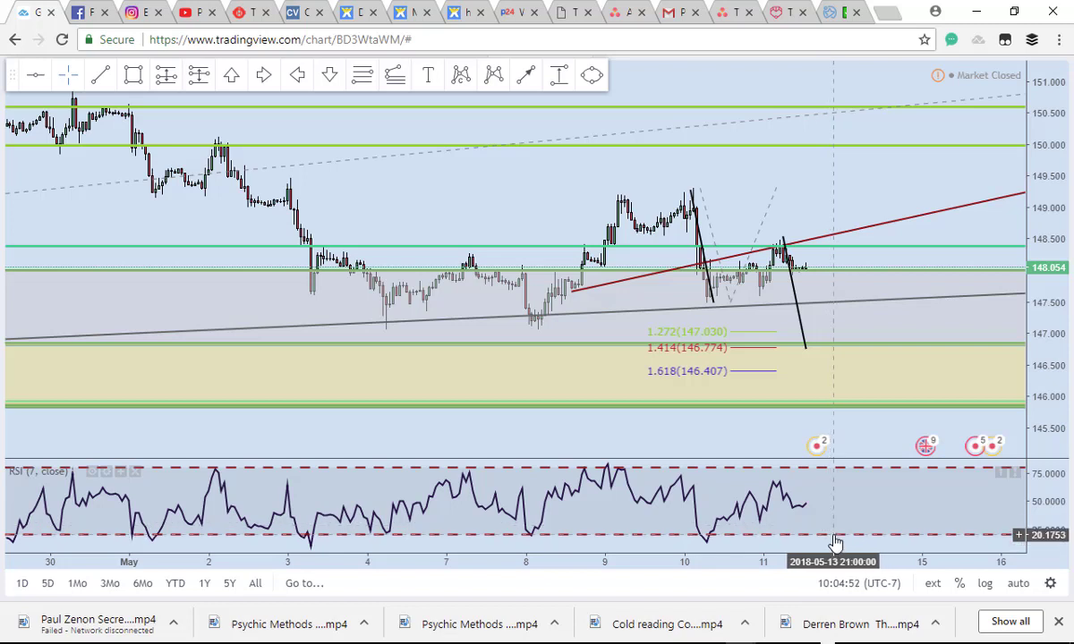
click(526, 76)
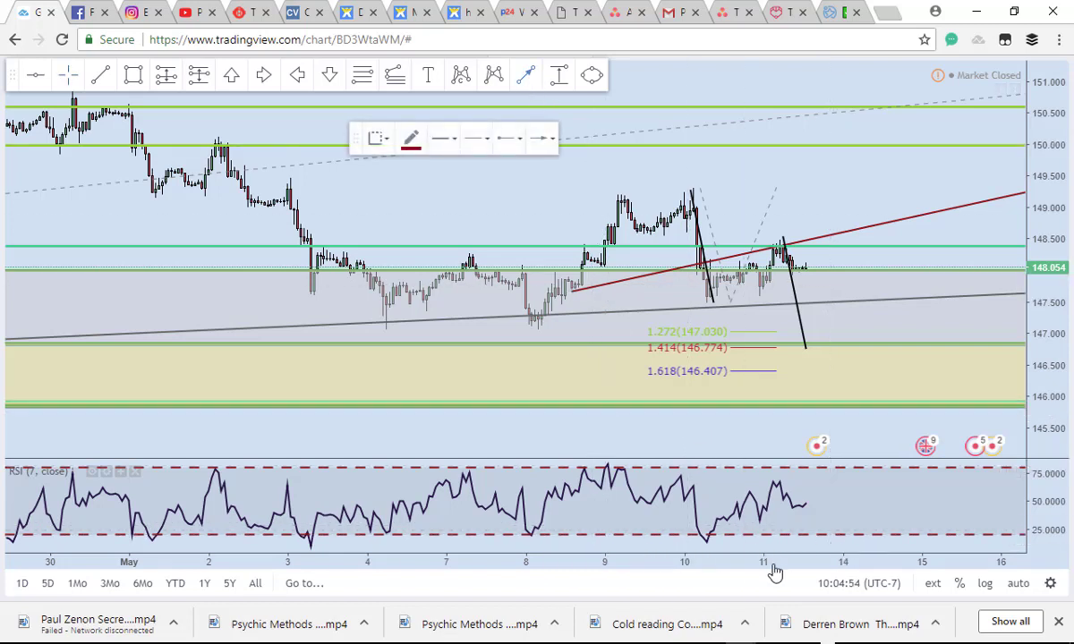
click(809, 506)
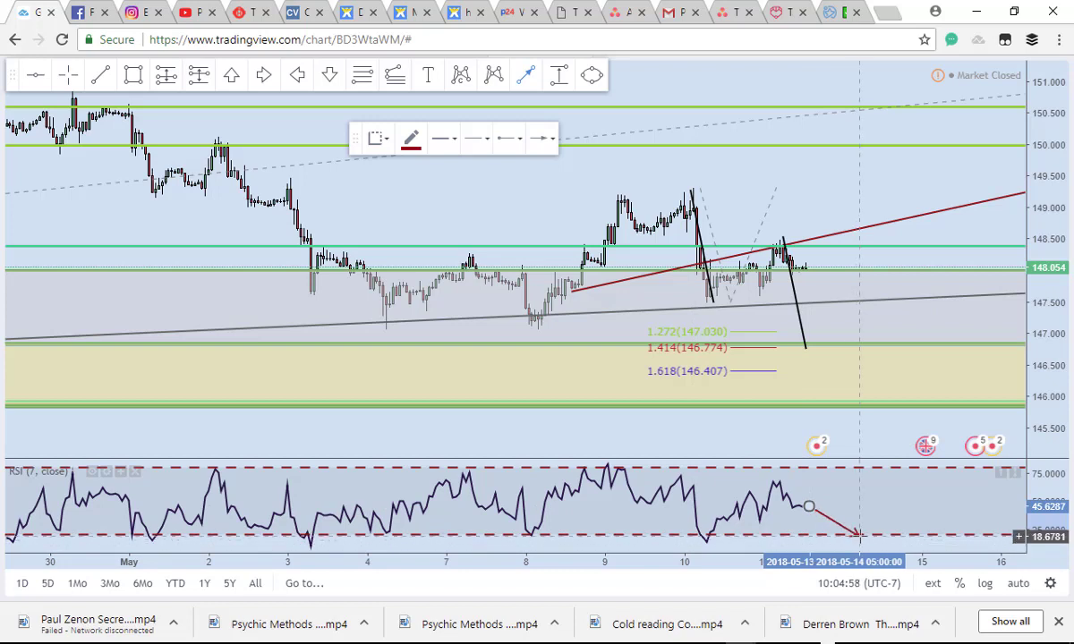
click(857, 539)
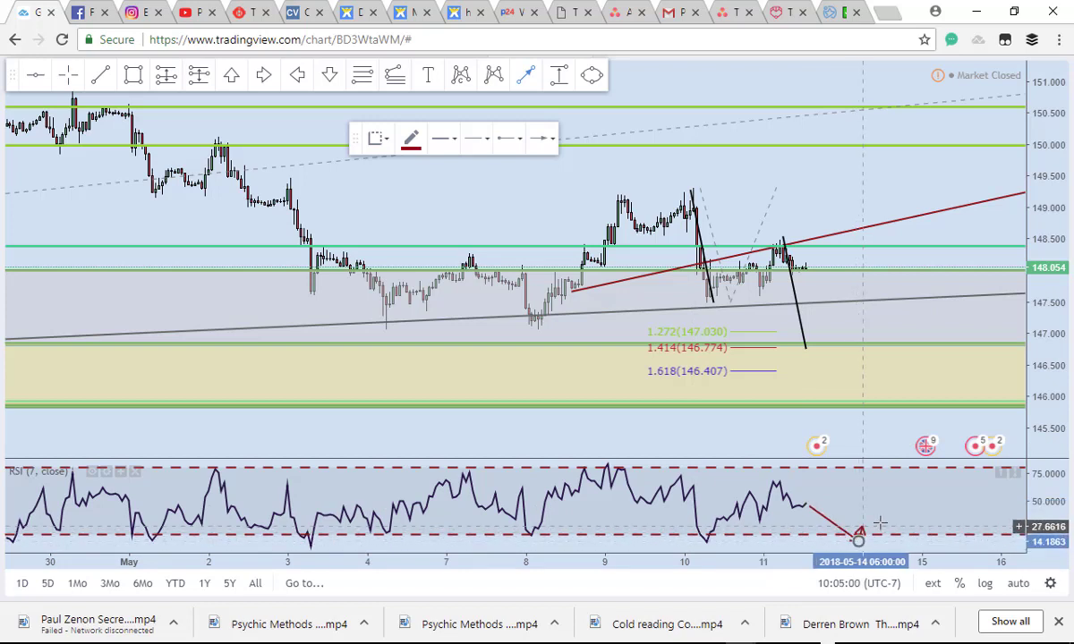
click(878, 520)
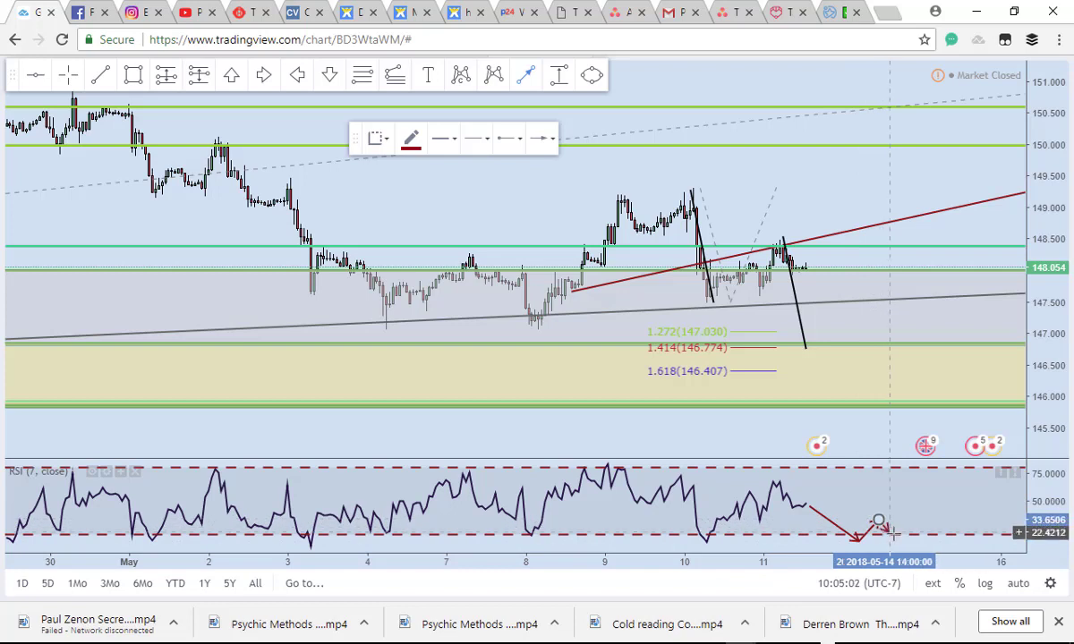
double_click(891, 533)
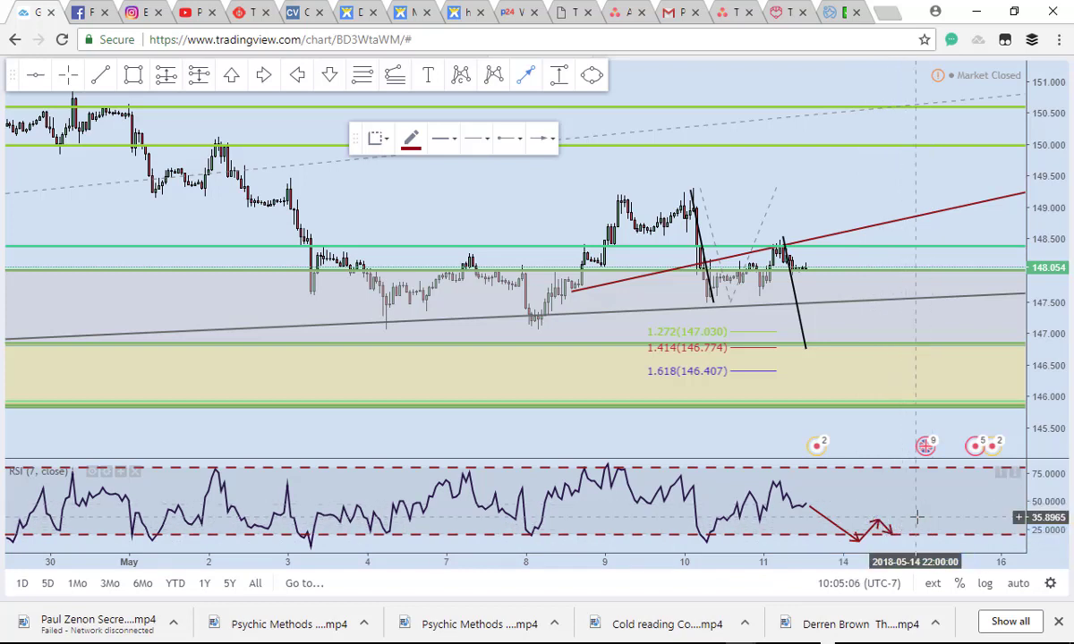
click(915, 517)
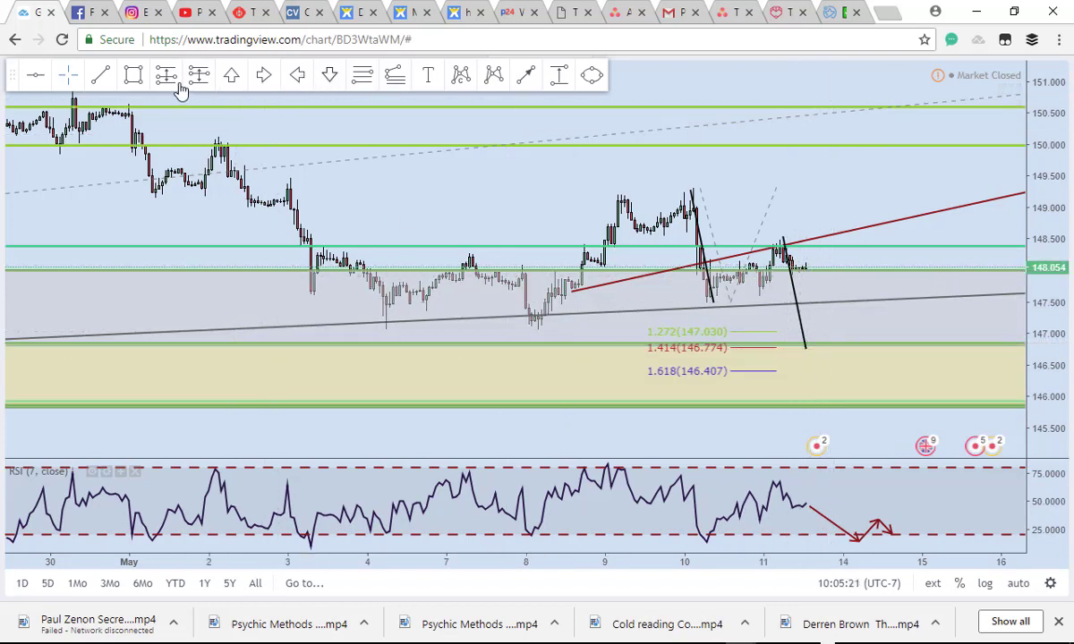
Step: Place a Long Position just after the latest candles with its entry at 146.774, on the 1.414 extension level
click(166, 77)
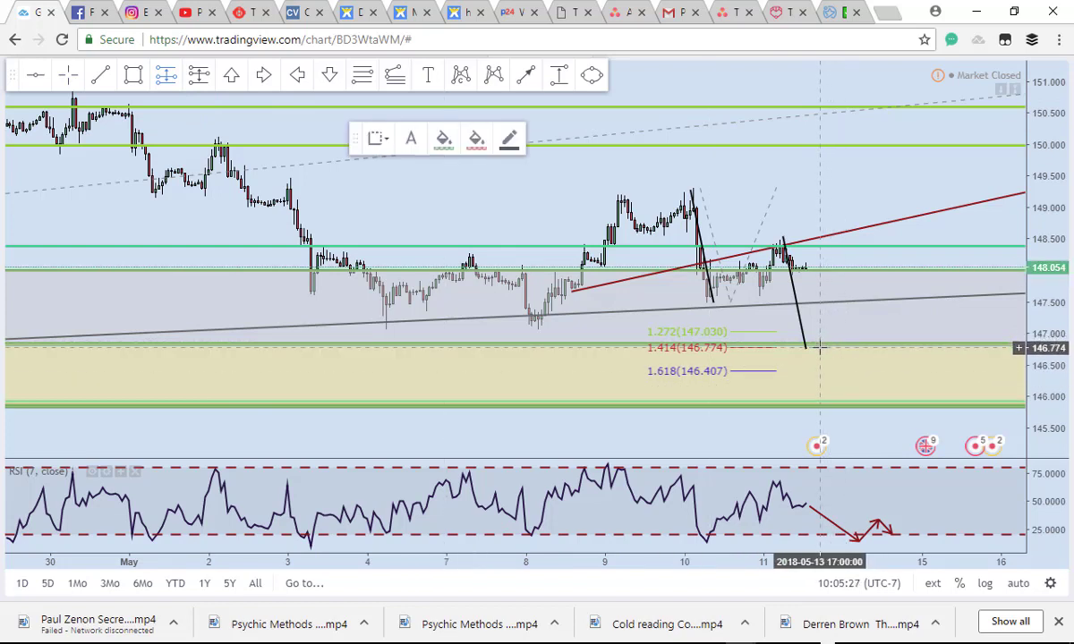
click(819, 347)
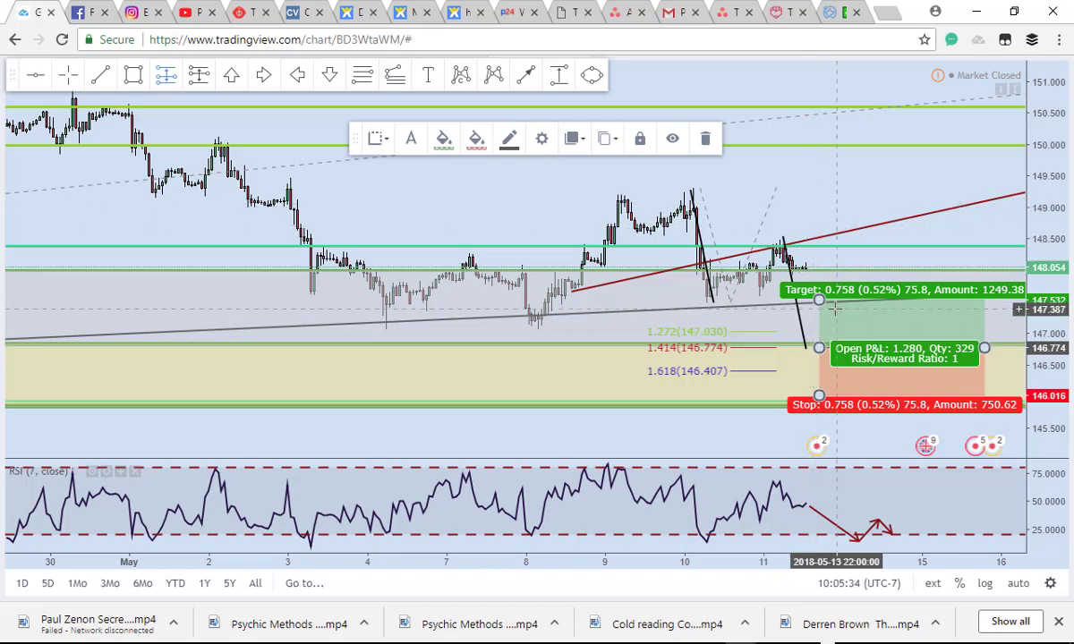
scroll(805, 326, up, 3)
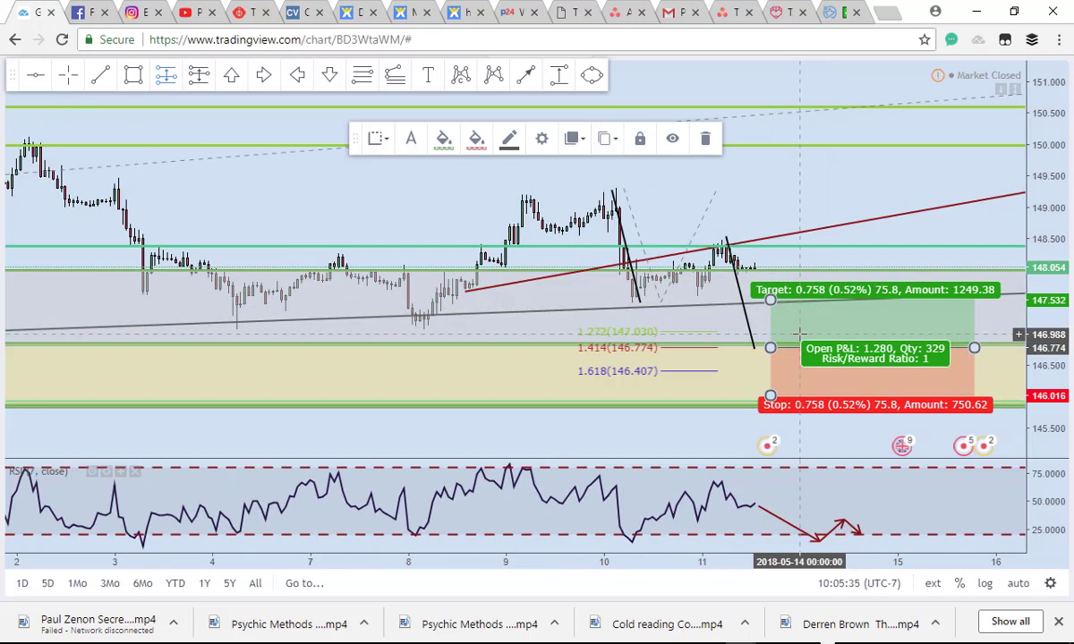
scroll(799, 333, up, 1)
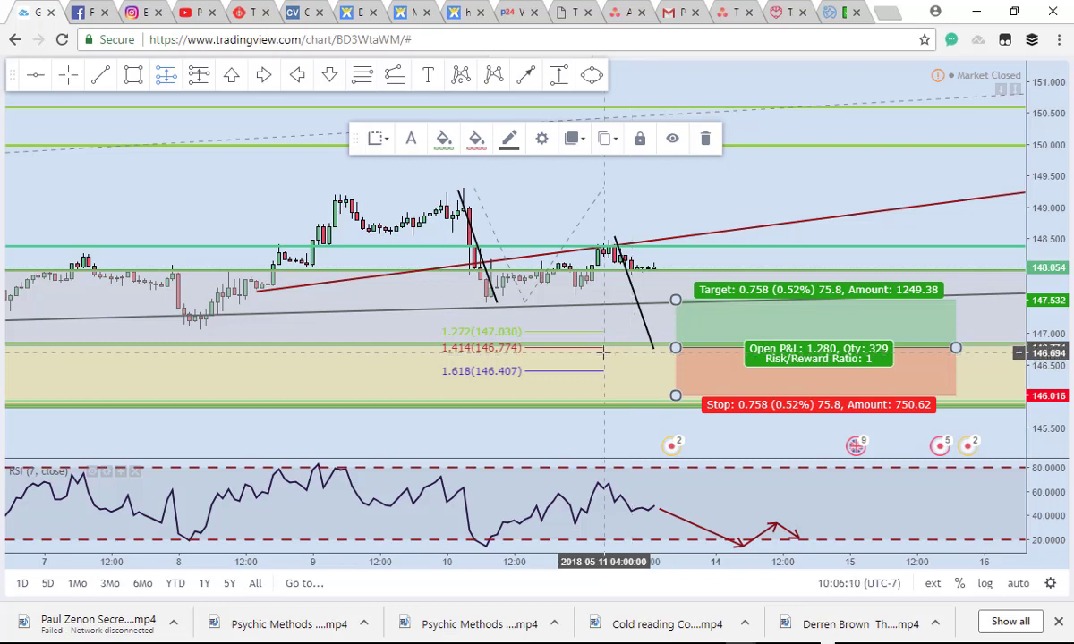
Step: Draw connected price arrows near the entry, from about 146.654 up to 147.014, down to 146.628, and up to 147.107
click(526, 76)
click(653, 355)
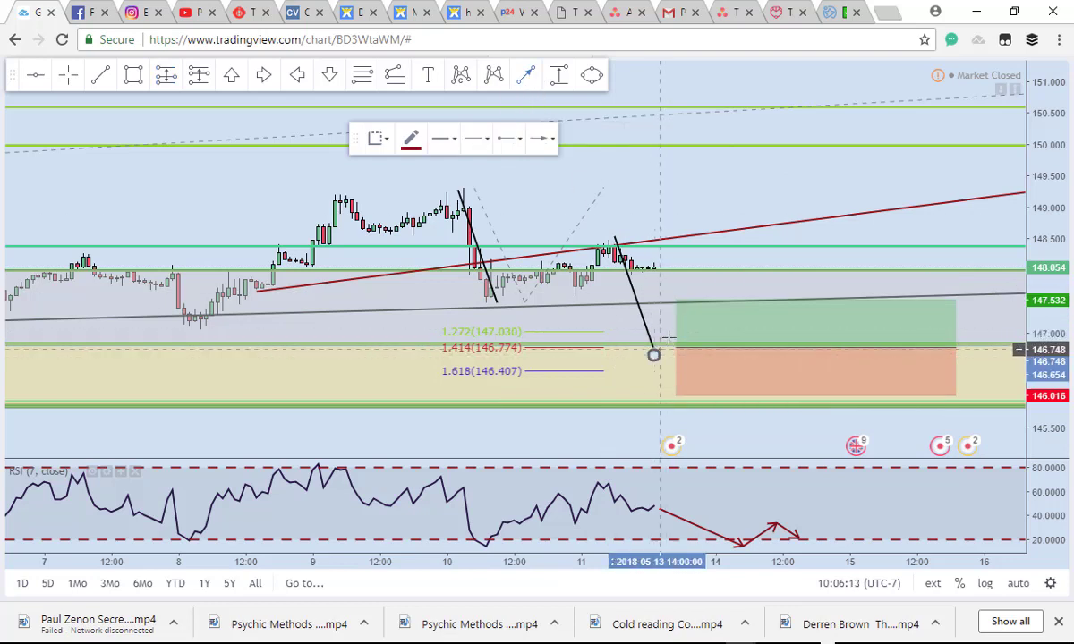
click(671, 333)
click(685, 355)
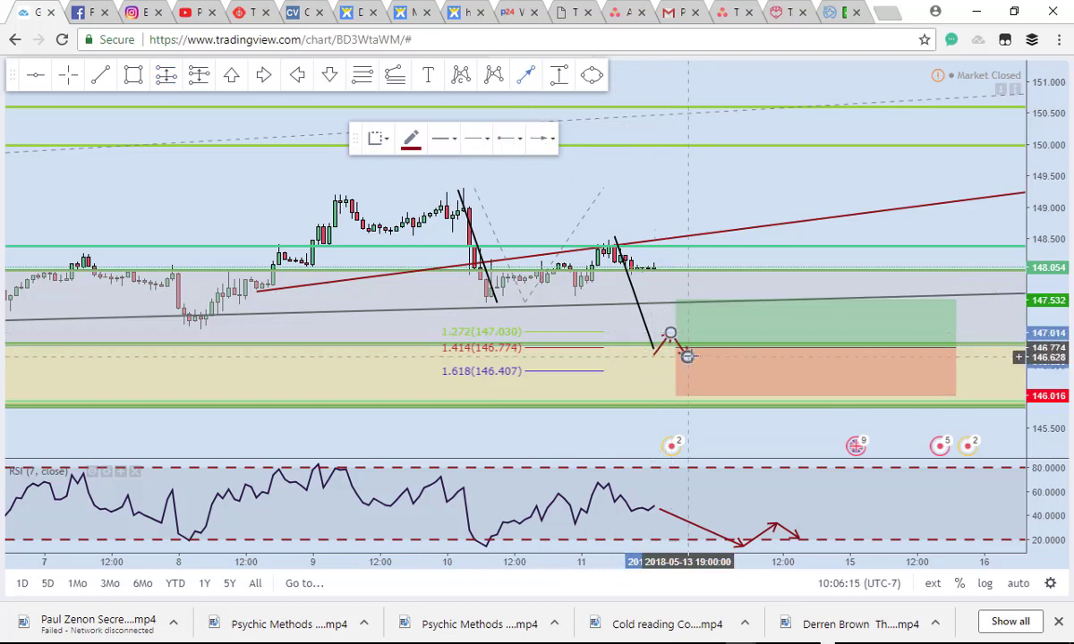
double_click(703, 327)
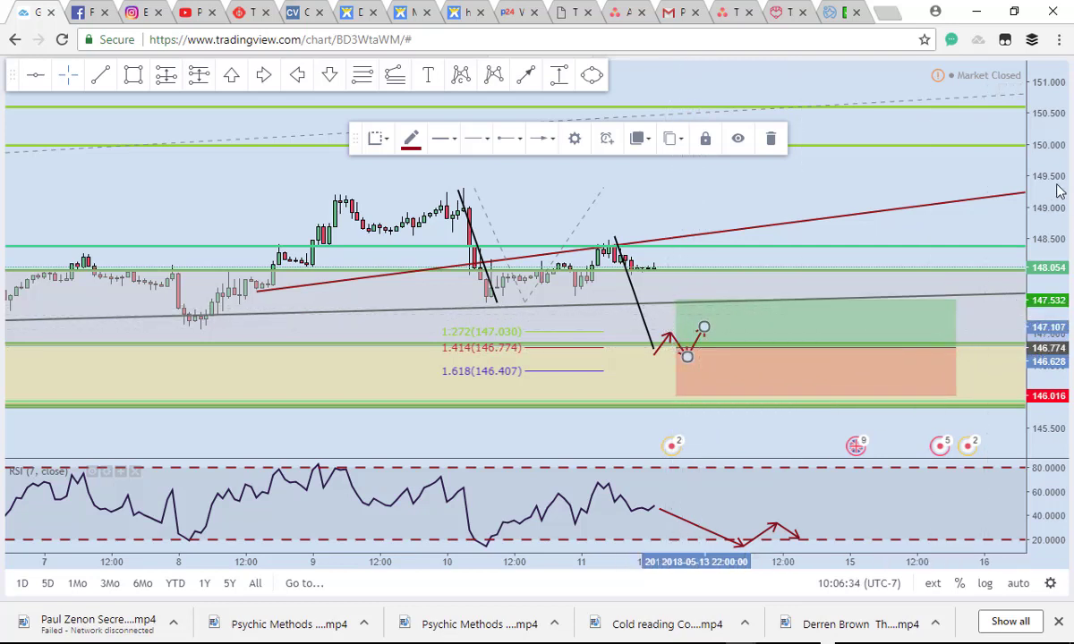
Step: Try the long position's stop at about 145.773 and set it to 146.207, just below the 1.618 extension level
drag(1029, 204, 1032, 219)
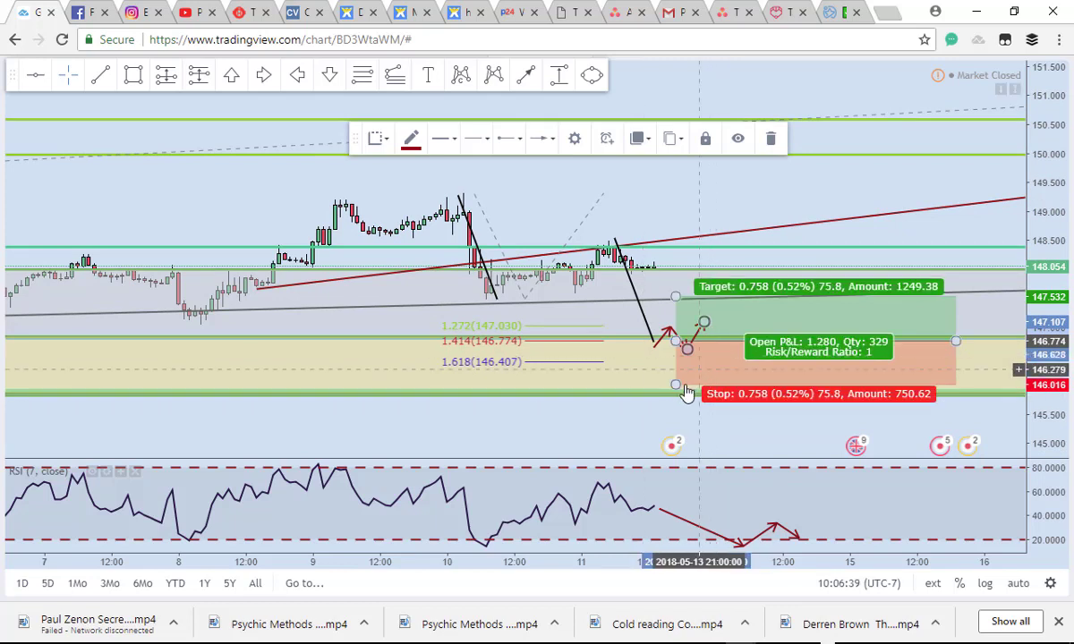
drag(678, 391, 677, 404)
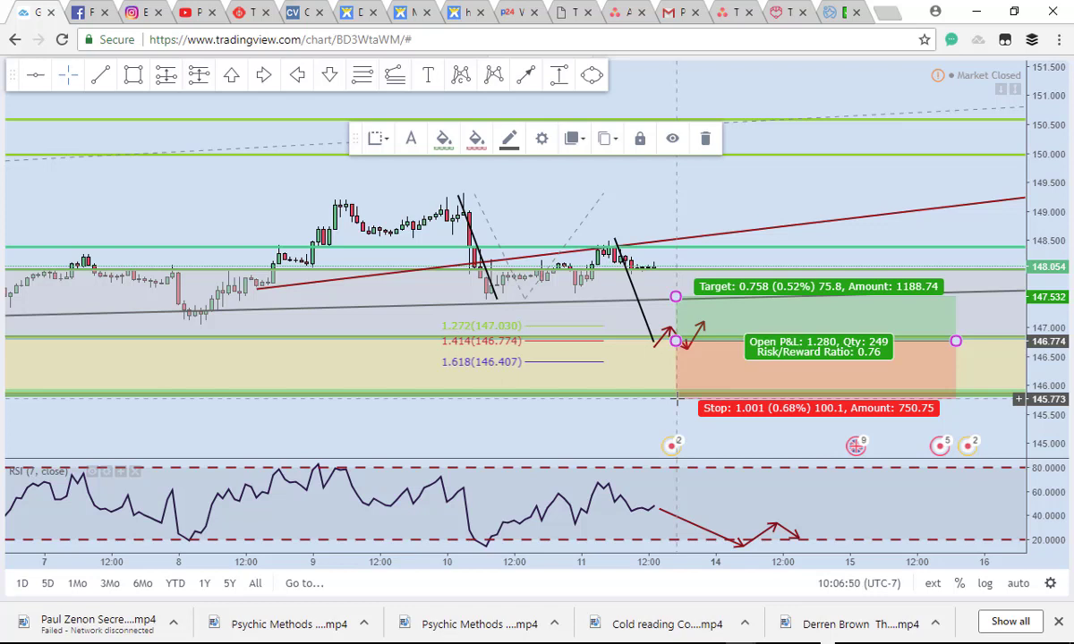
drag(677, 400, 675, 372)
Step: Try the long position's target at about 148.404 and near the May swing highs, and set it to about 148.173
drag(675, 296, 670, 254)
scroll(669, 254, down, 2)
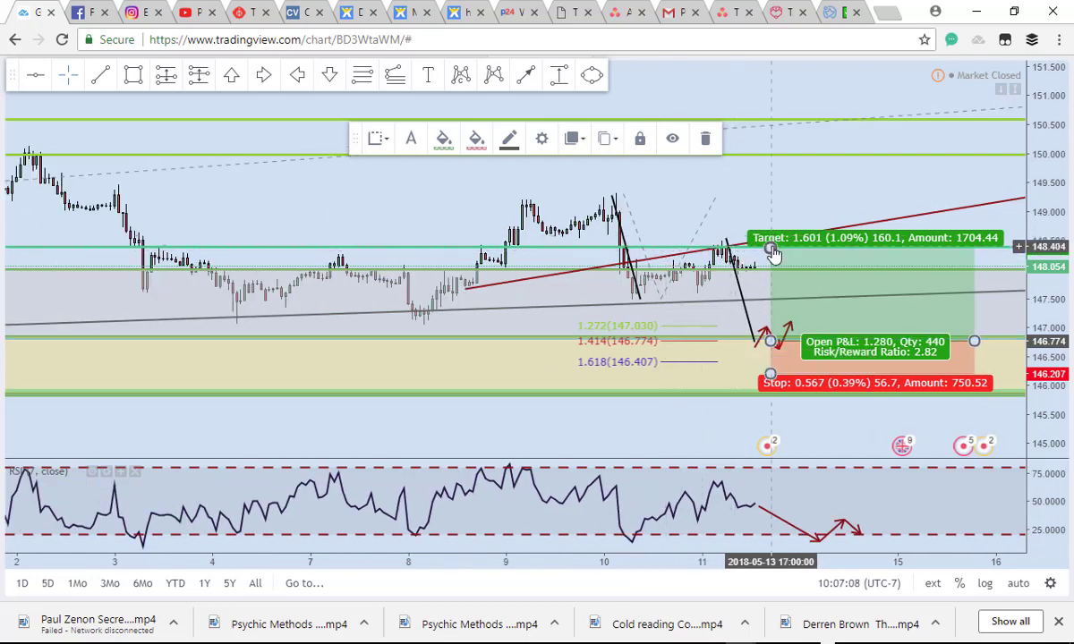
drag(769, 247, 771, 204)
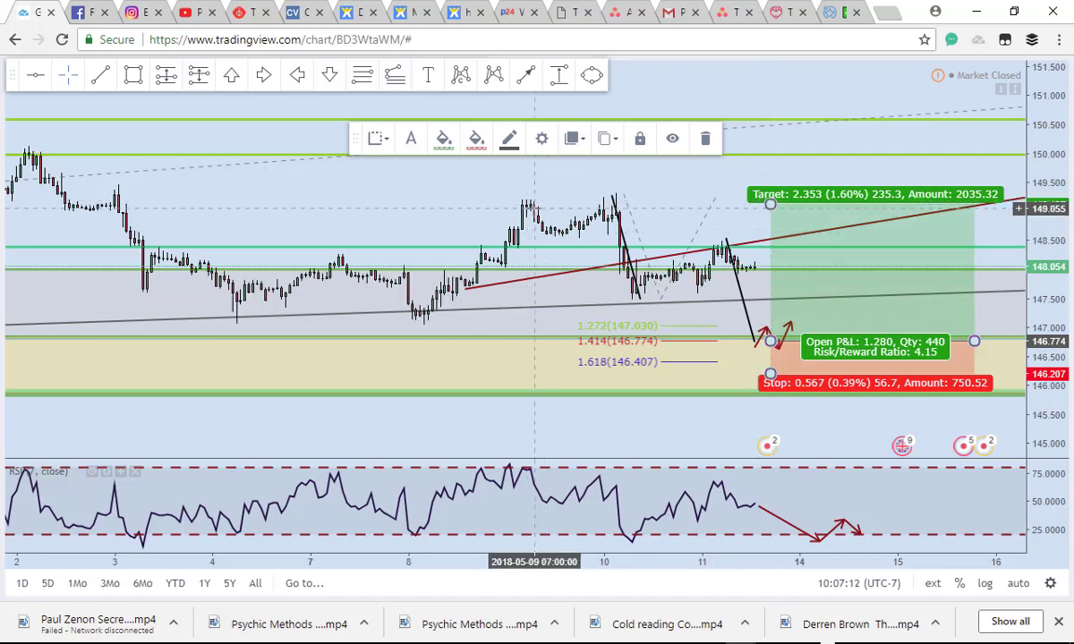
drag(771, 204, 784, 266)
drag(784, 265, 789, 258)
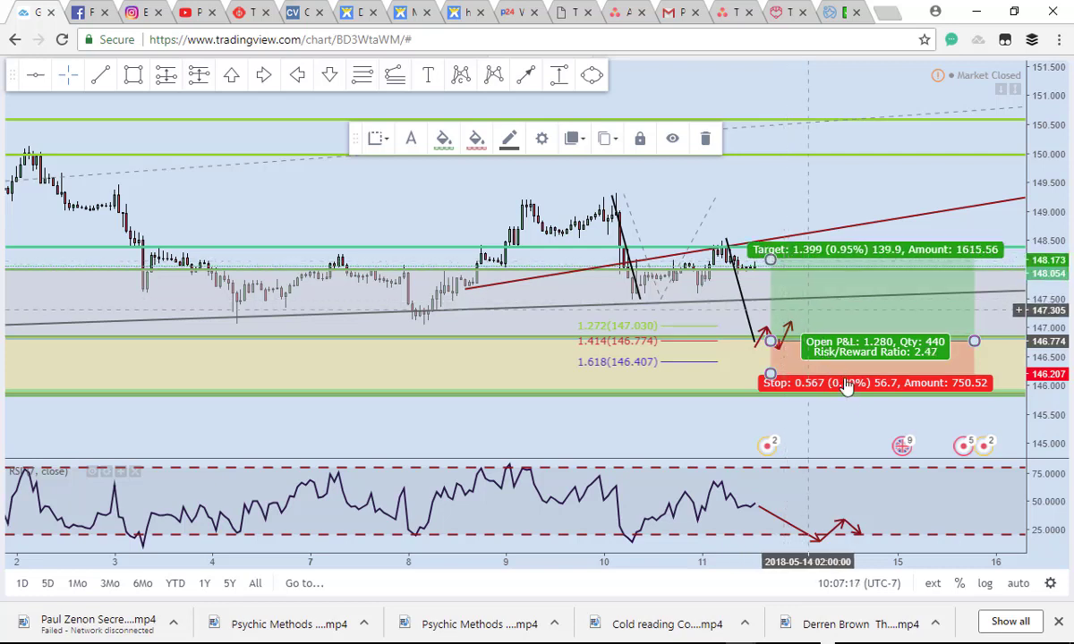